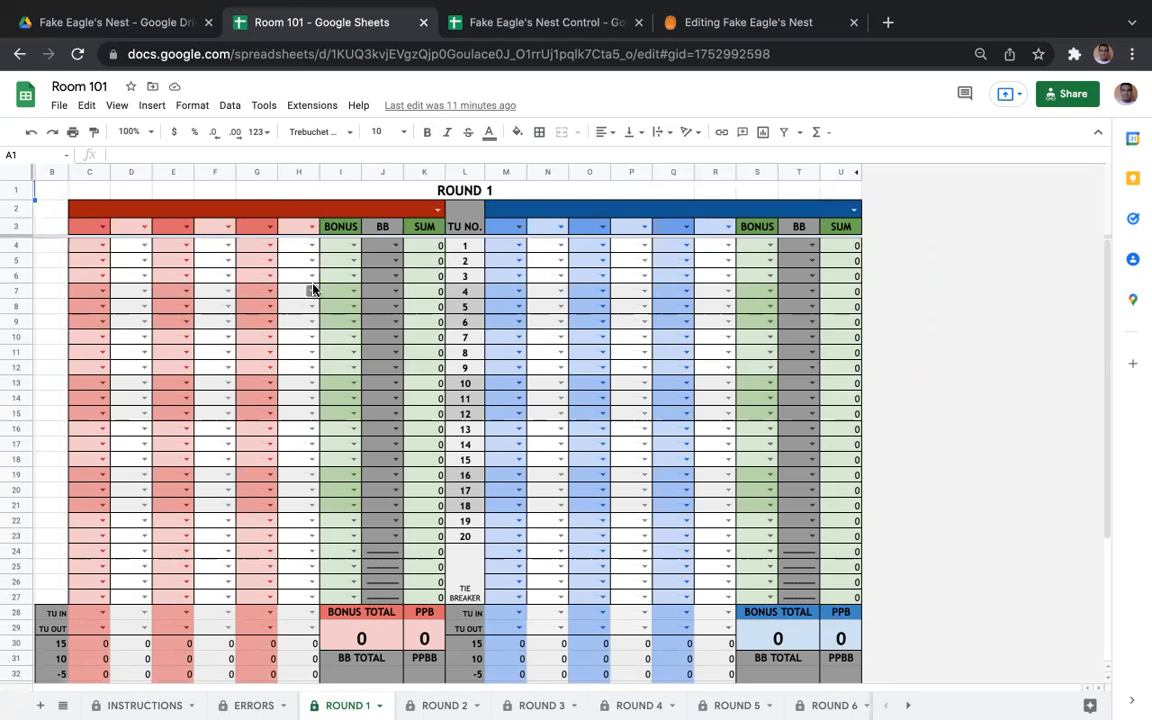
Step: Check the Room 101 Round 1 matchup in the schedule, then set the red team to EP C and the blue team to EP H
left_click(733, 21)
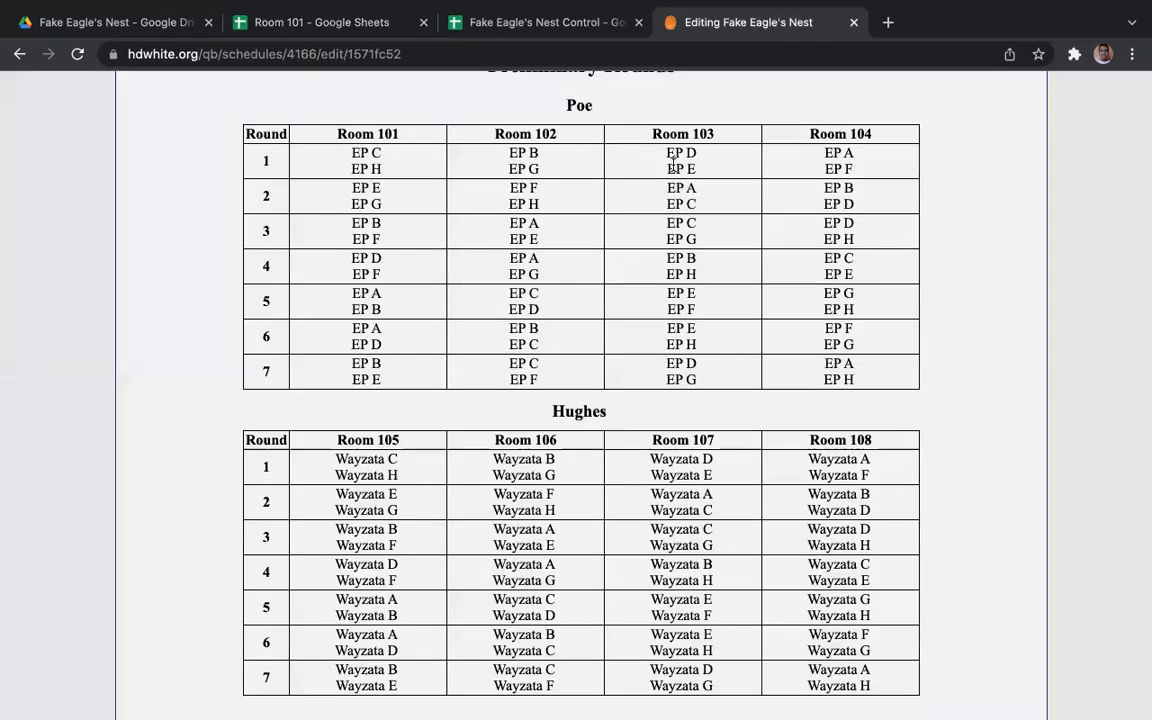
scroll(420, 193, "up", 1)
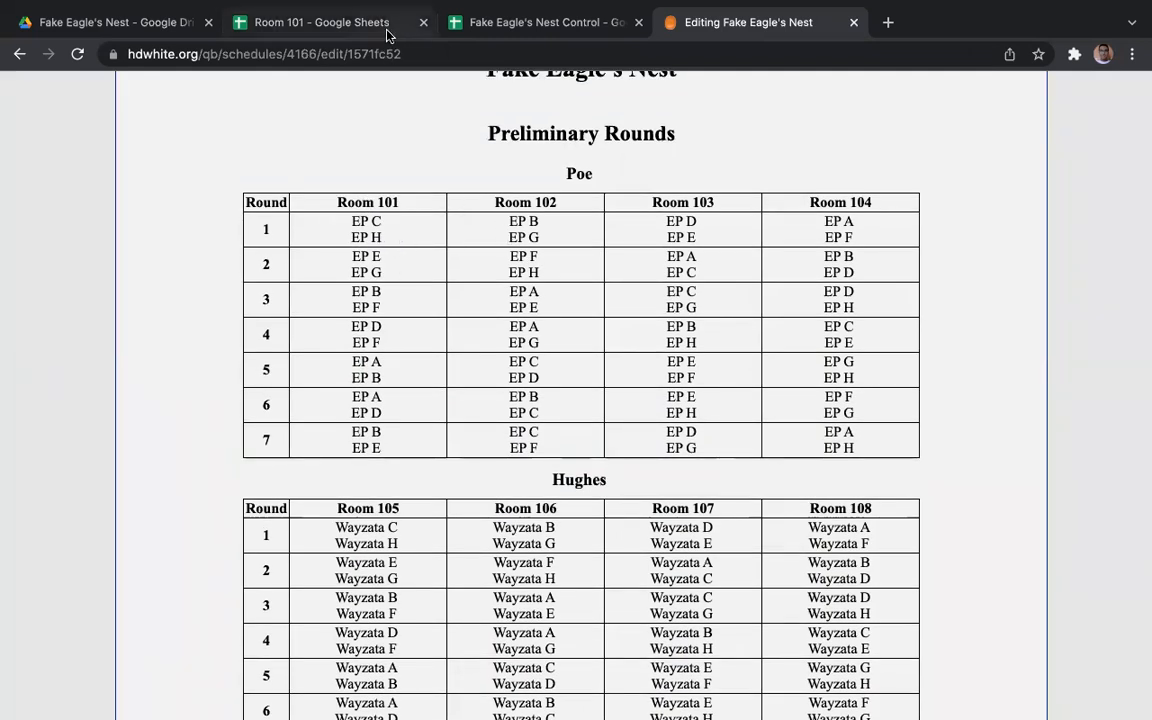
left_click(340, 32)
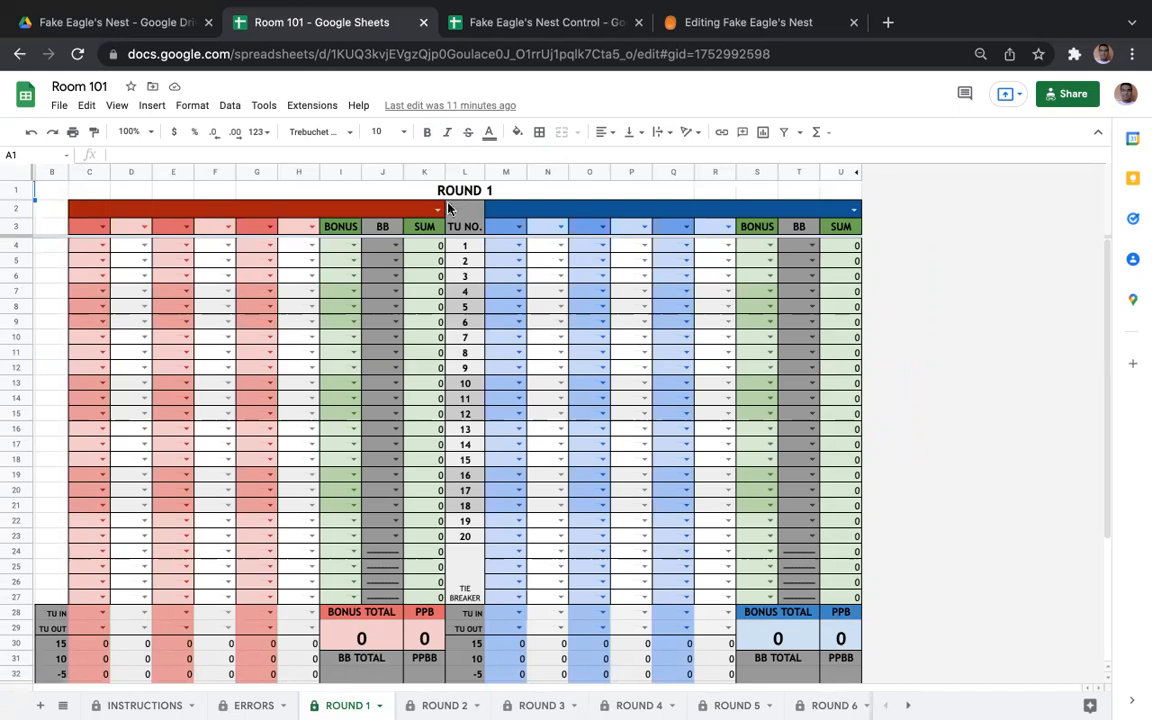
left_click(437, 209)
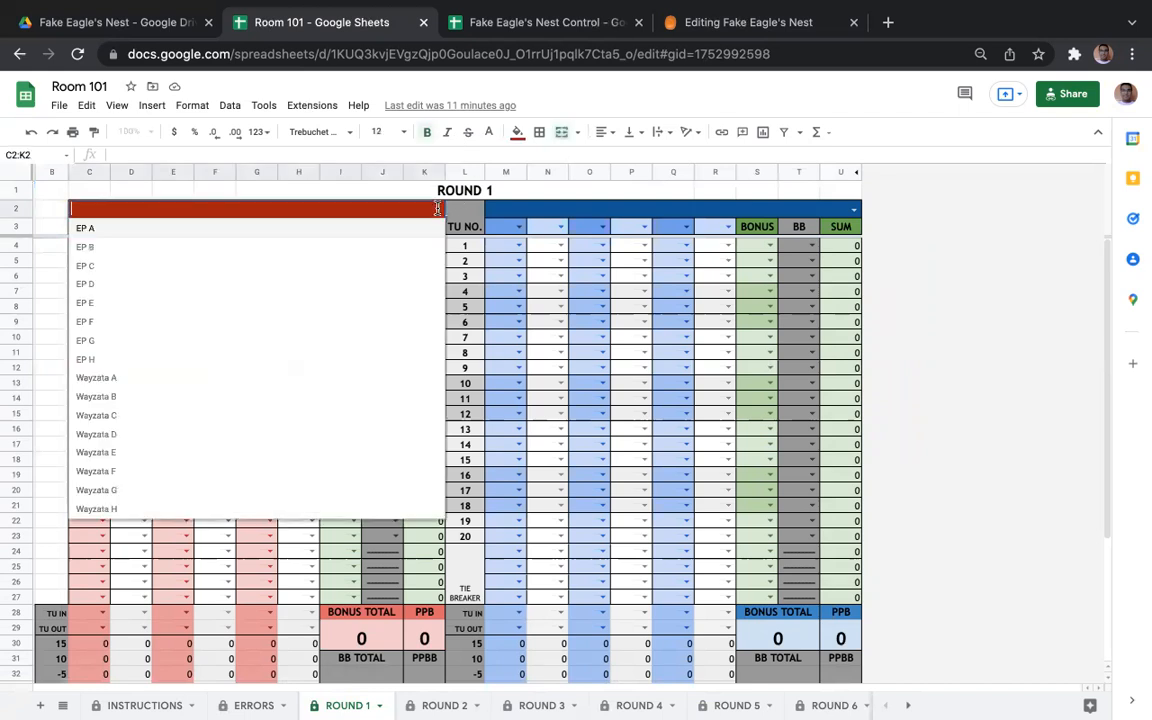
left_click(385, 266)
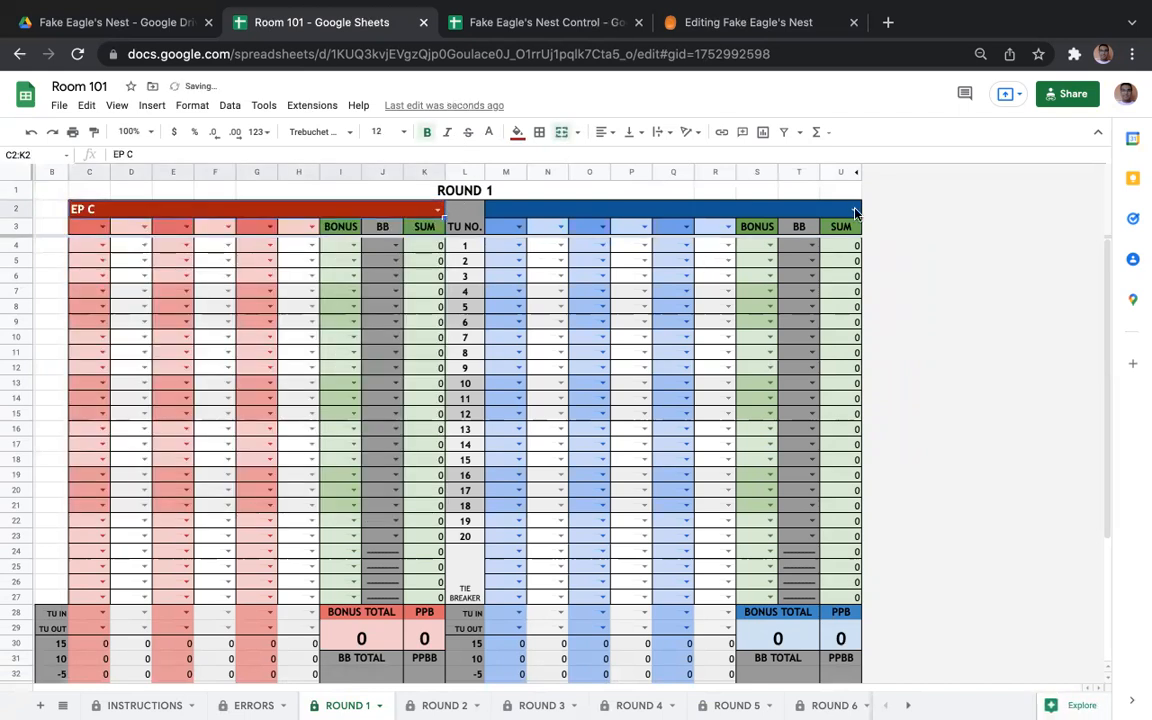
left_click(855, 211)
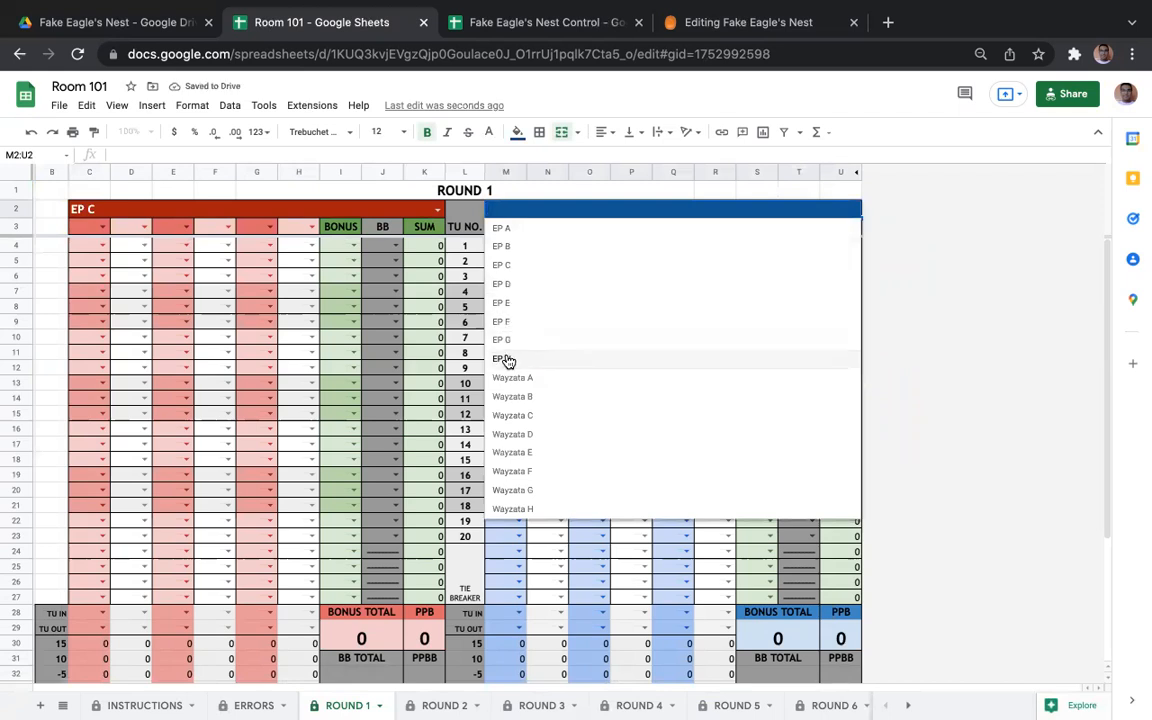
left_click(507, 360)
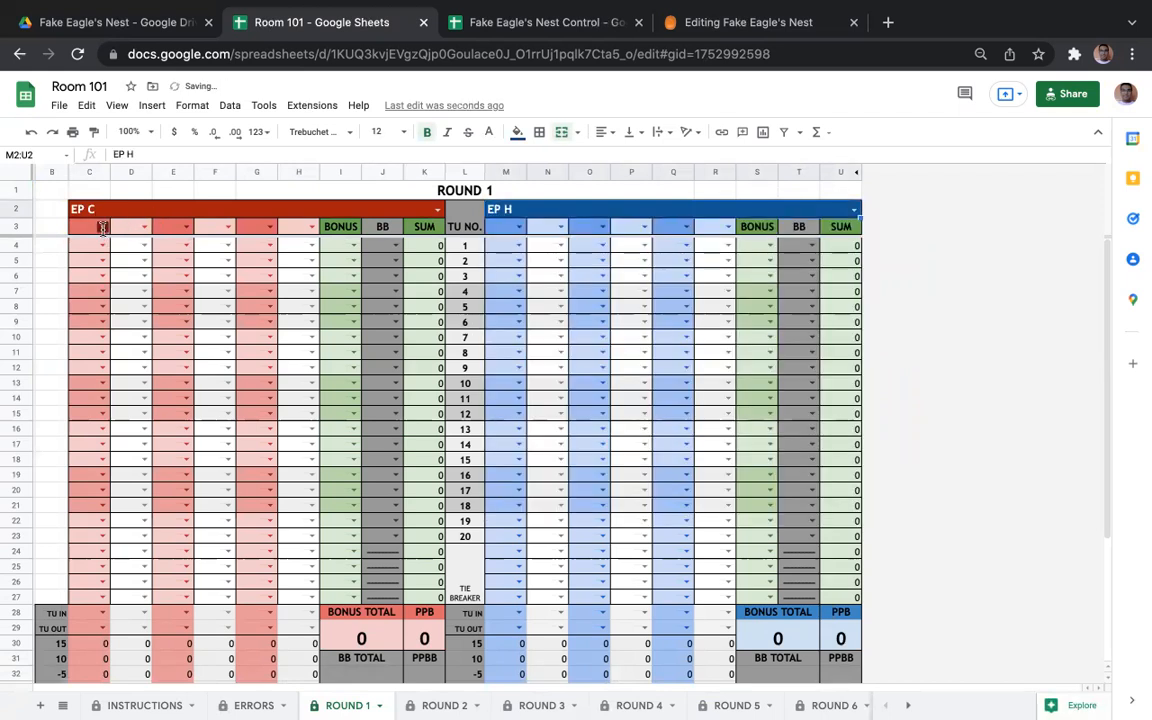
Step: Assign EP C's players 1, 2, 3 and 4 to the first four red columns and EP H's player 1 to the first blue column
left_click(103, 228)
left_click(92, 244)
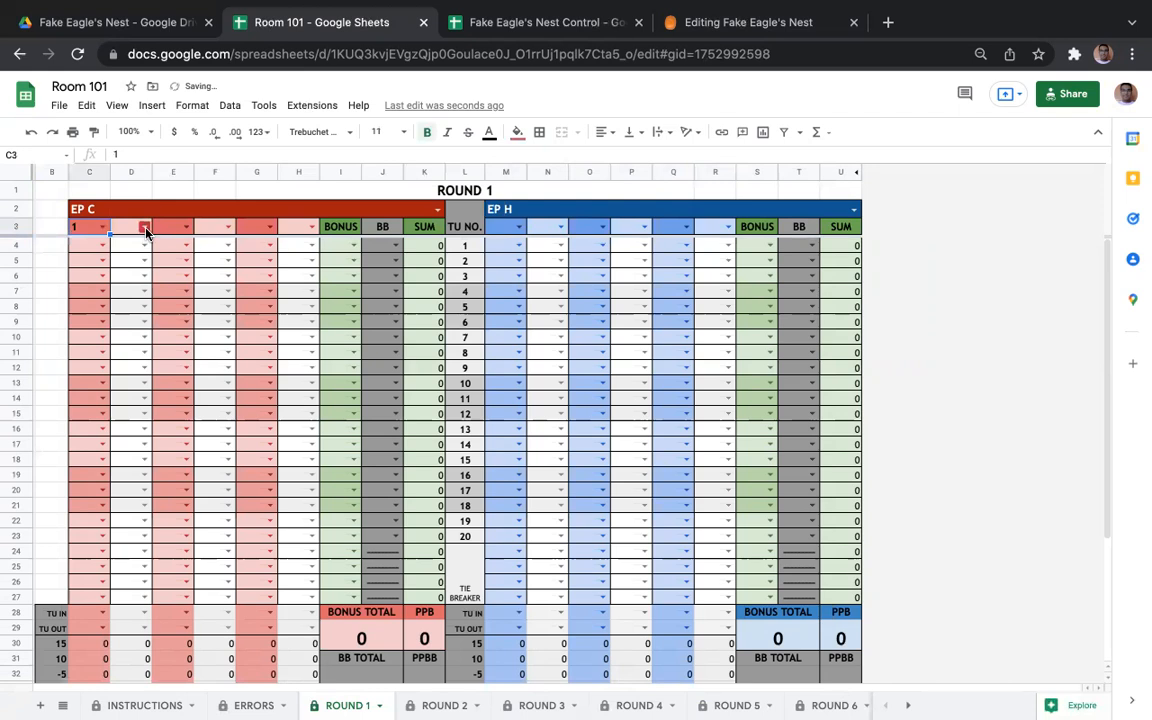
left_click(144, 228)
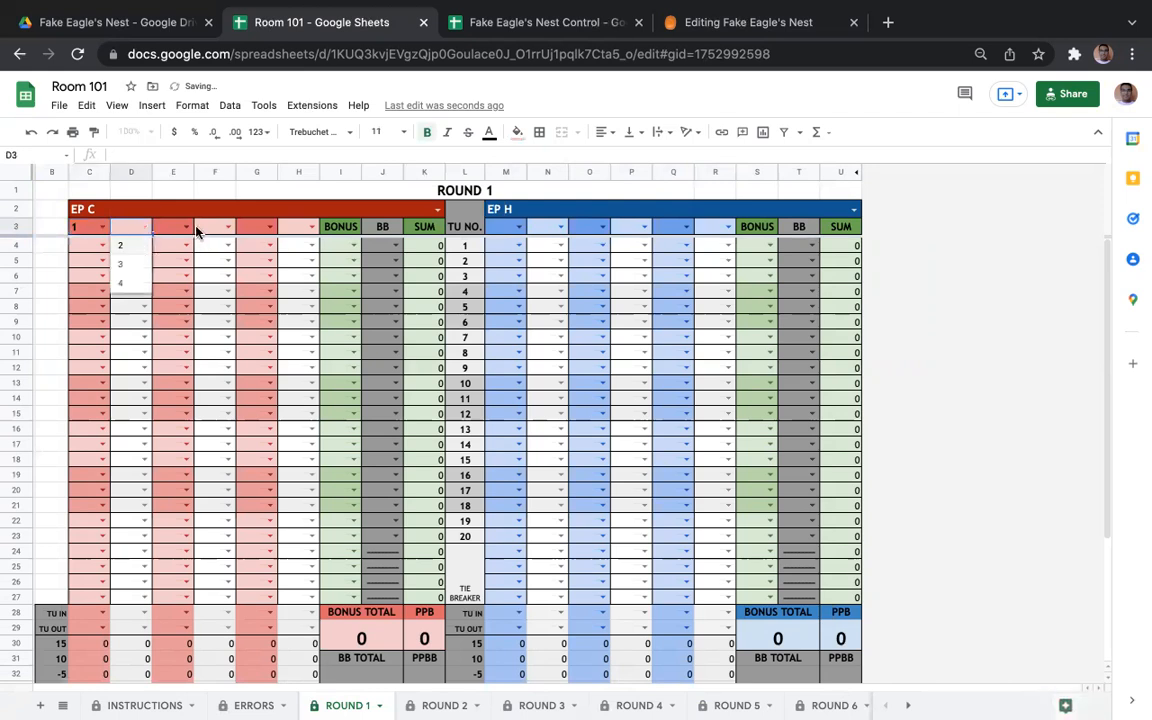
left_click(187, 228)
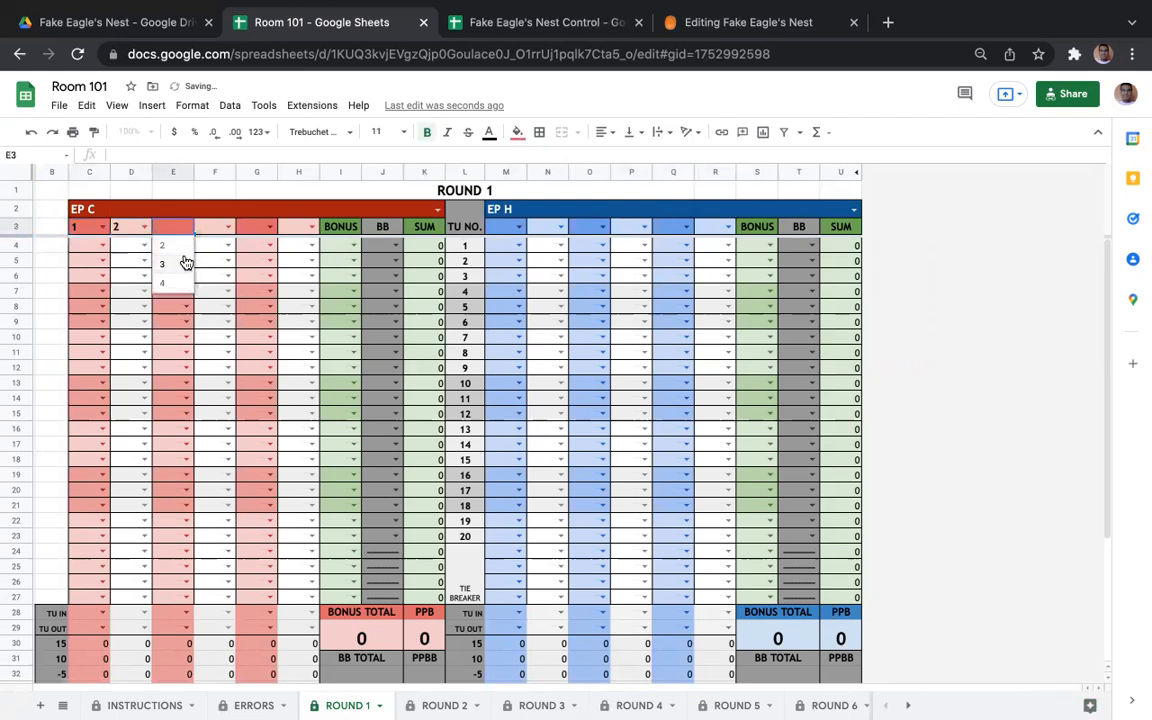
left_click(184, 263)
left_click(229, 228)
left_click(222, 248)
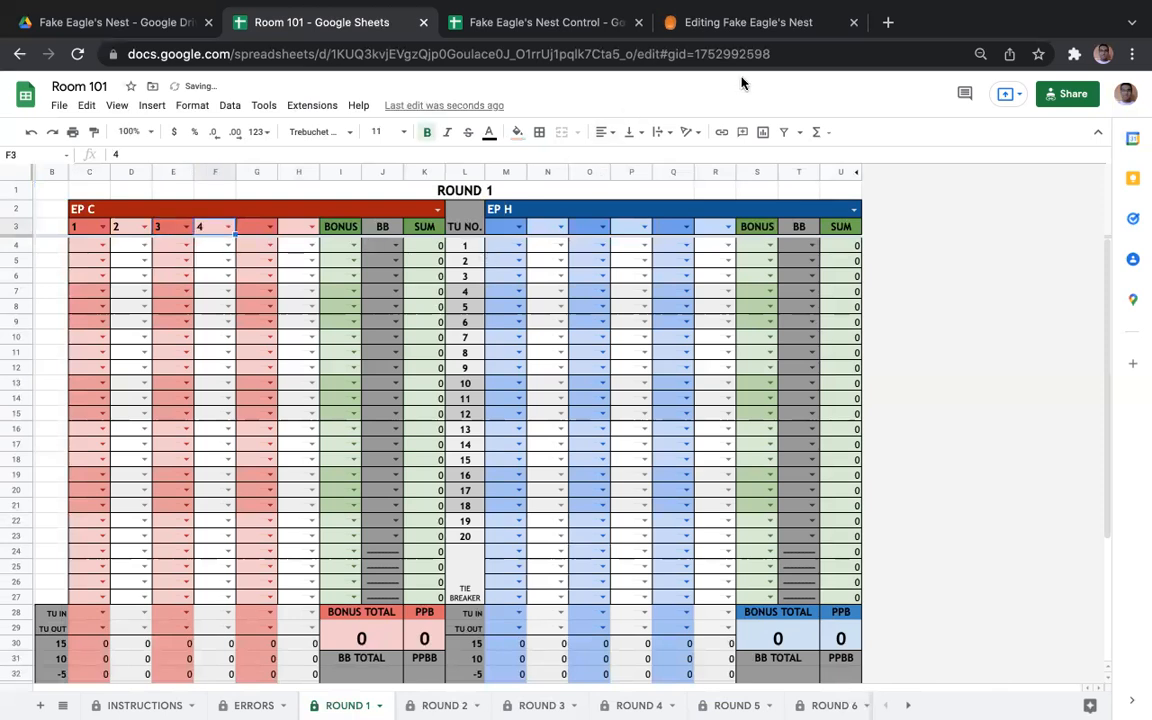
left_click(509, 226)
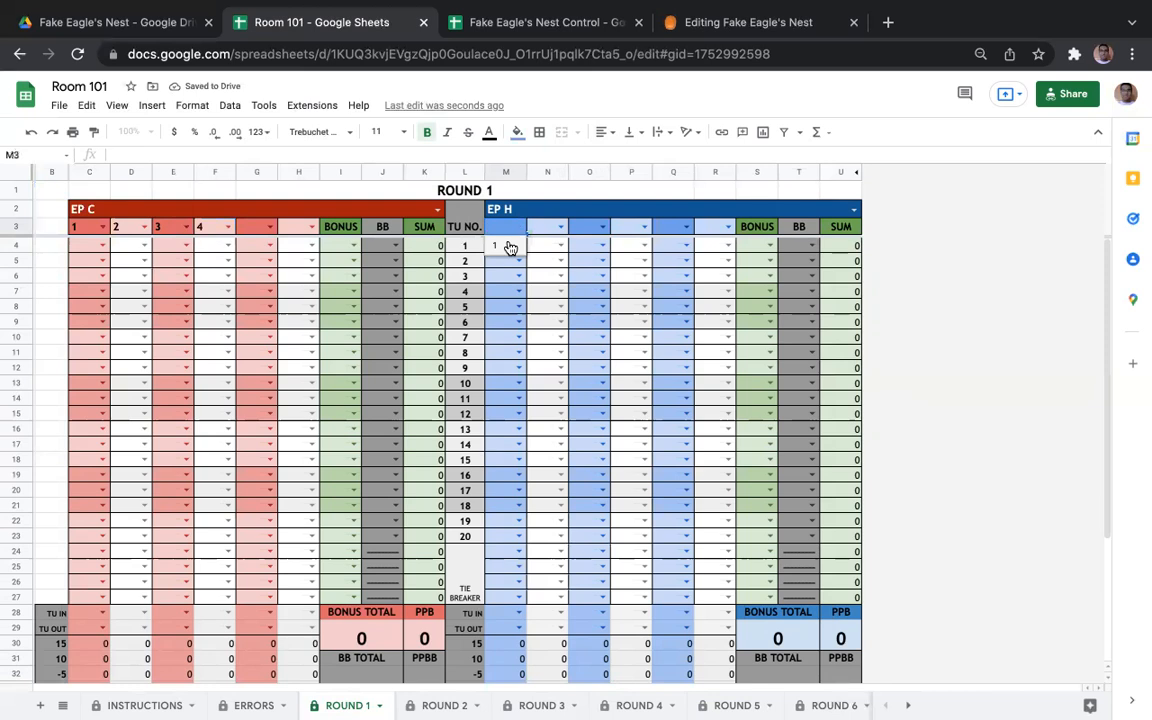
Step: In the Fake Eagle's Nest Control spreadsheet's ROSTERS sheet, add players 2, 3 and 4 below player 1 in the EP H column
left_click(545, 22)
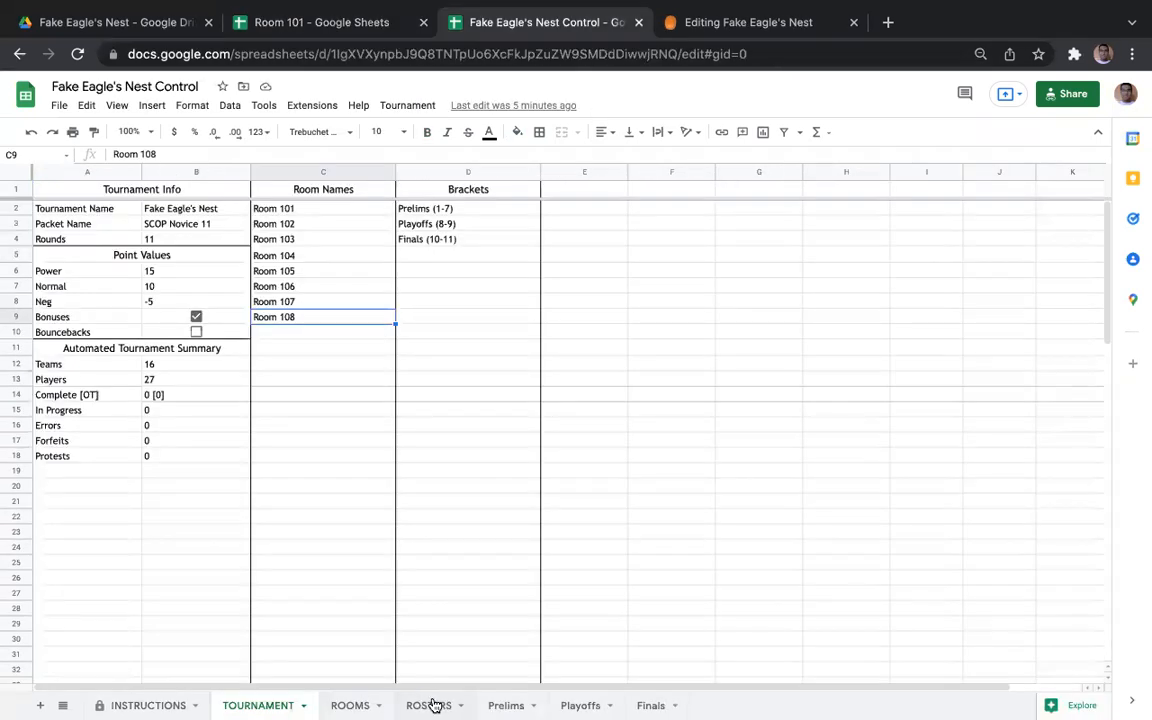
left_click(433, 705)
left_click(637, 230)
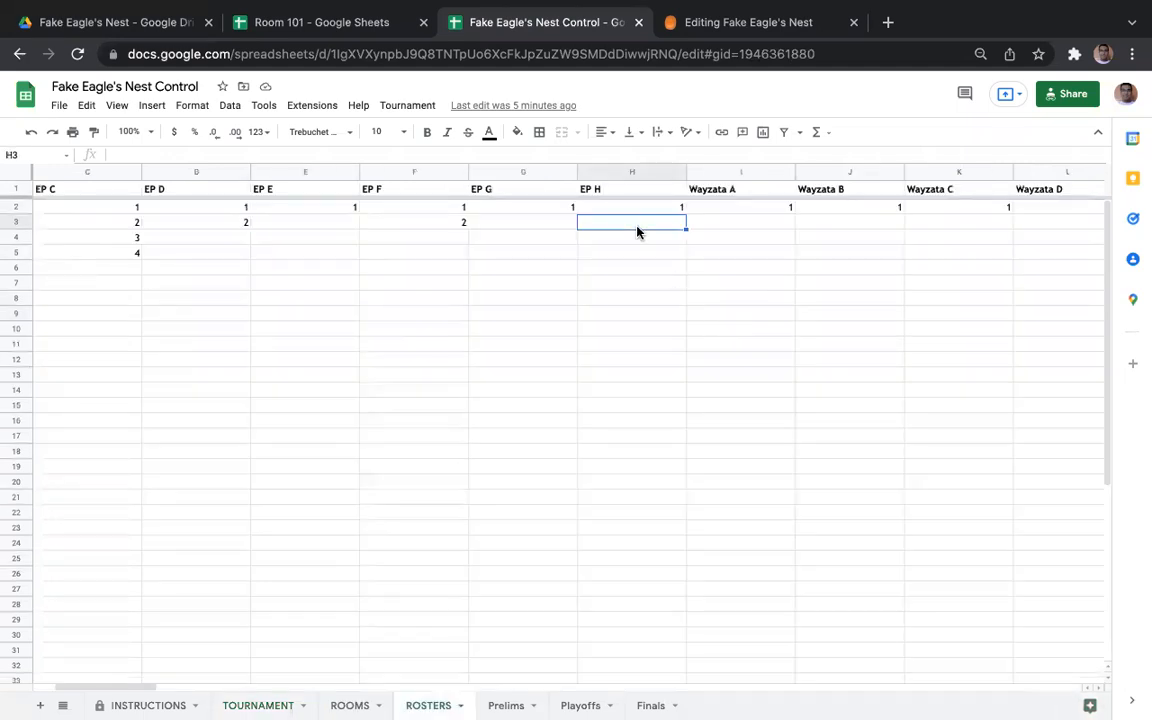
type("2")
key("Return")
type("3")
key("Return")
type("4")
key("Return")
left_click(369, 33)
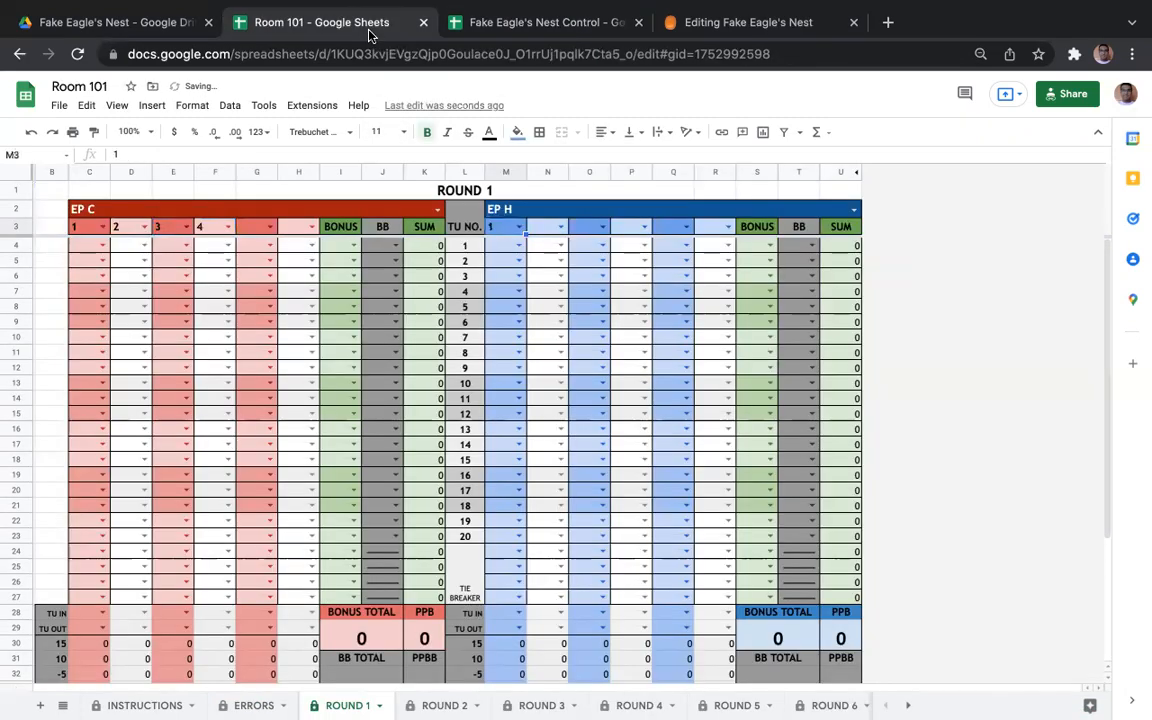
left_click(527, 10)
left_click(527, 468)
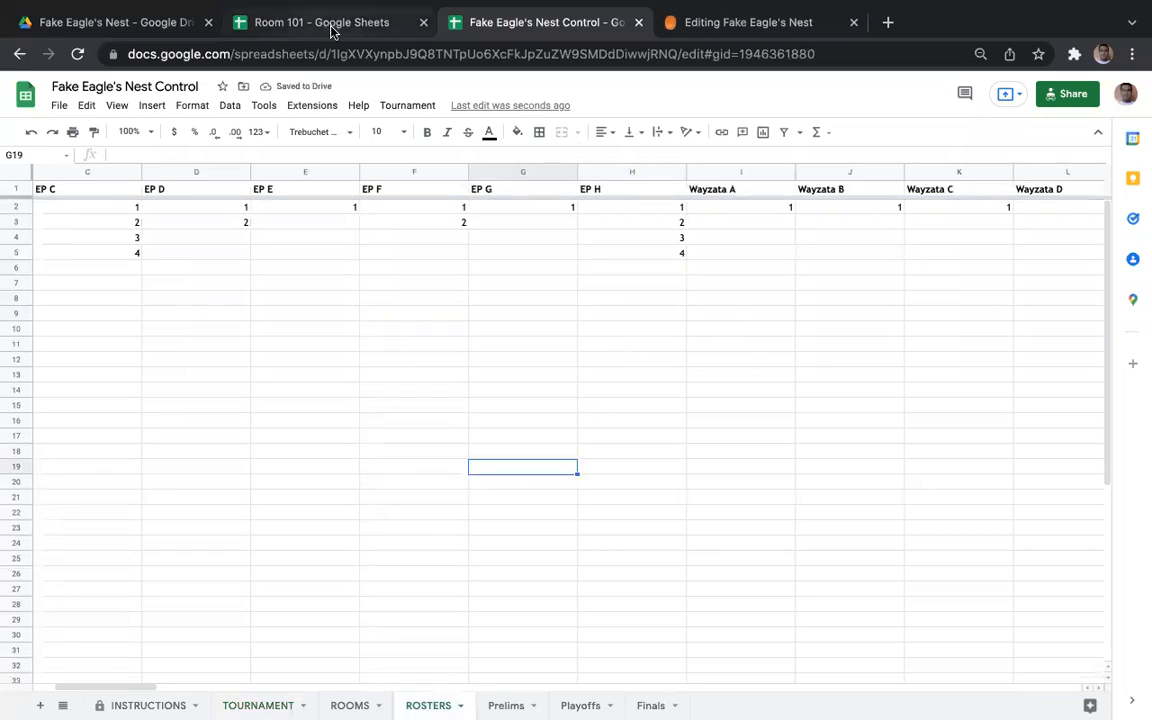
Step: Back in the Room 101 scoresheet, assign players 2, 3 and 4 to EP H's next three player columns
left_click(370, 28)
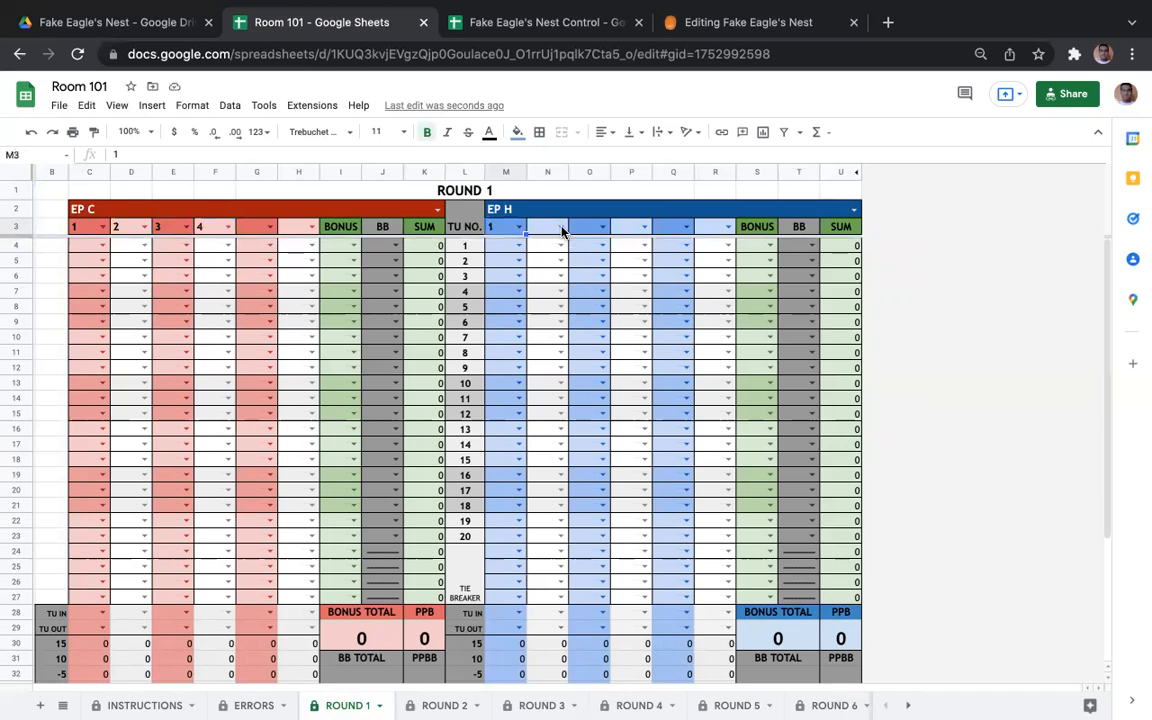
left_click(562, 232)
left_click(556, 247)
left_click(605, 226)
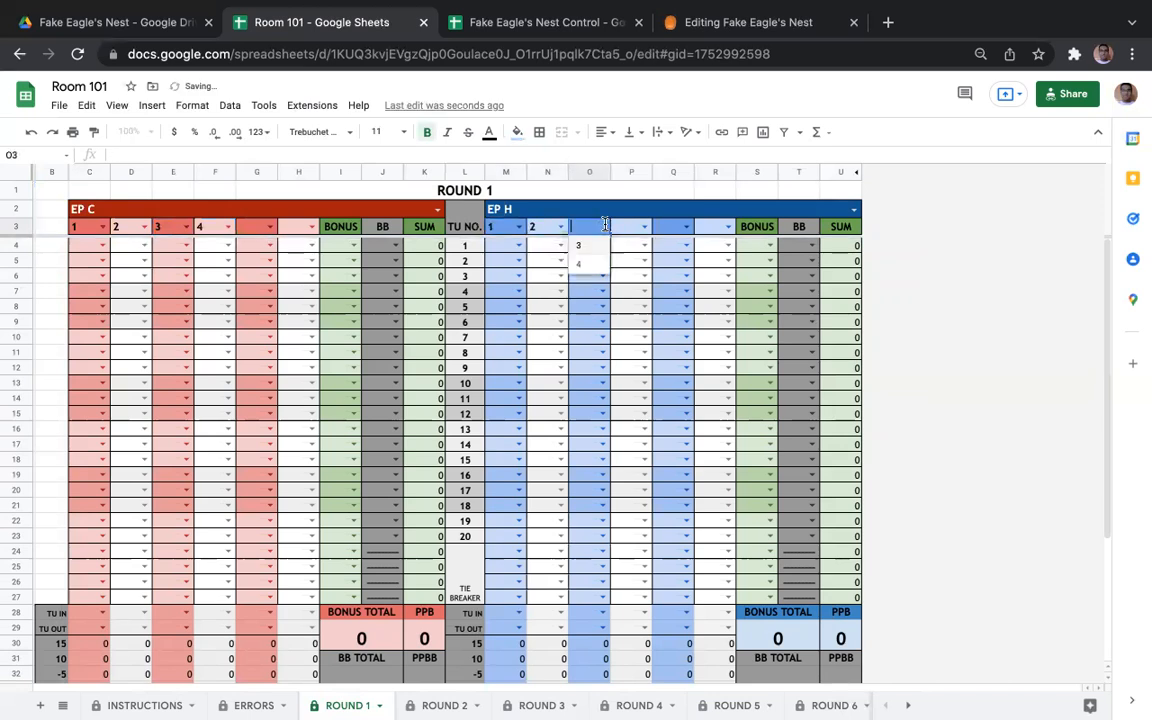
left_click(585, 246)
left_click(642, 226)
left_click(636, 252)
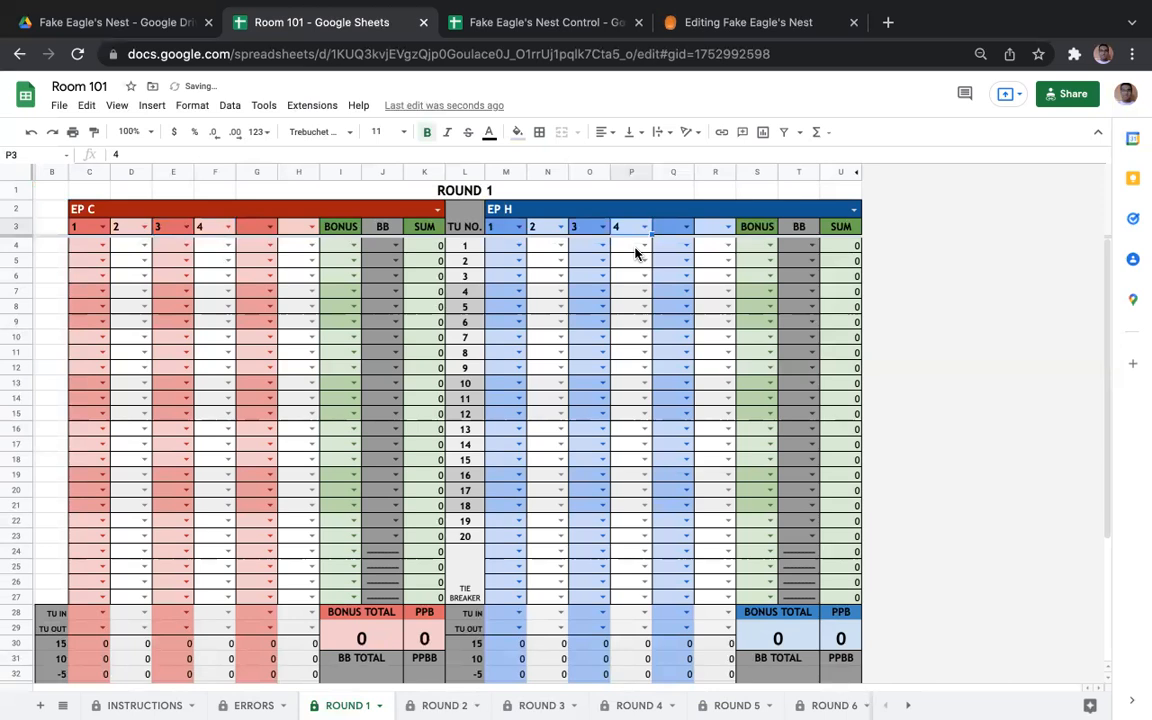
Step: Score tossup 1 with 15 for EP H's player 1 and a bonus of 20
left_click(459, 245)
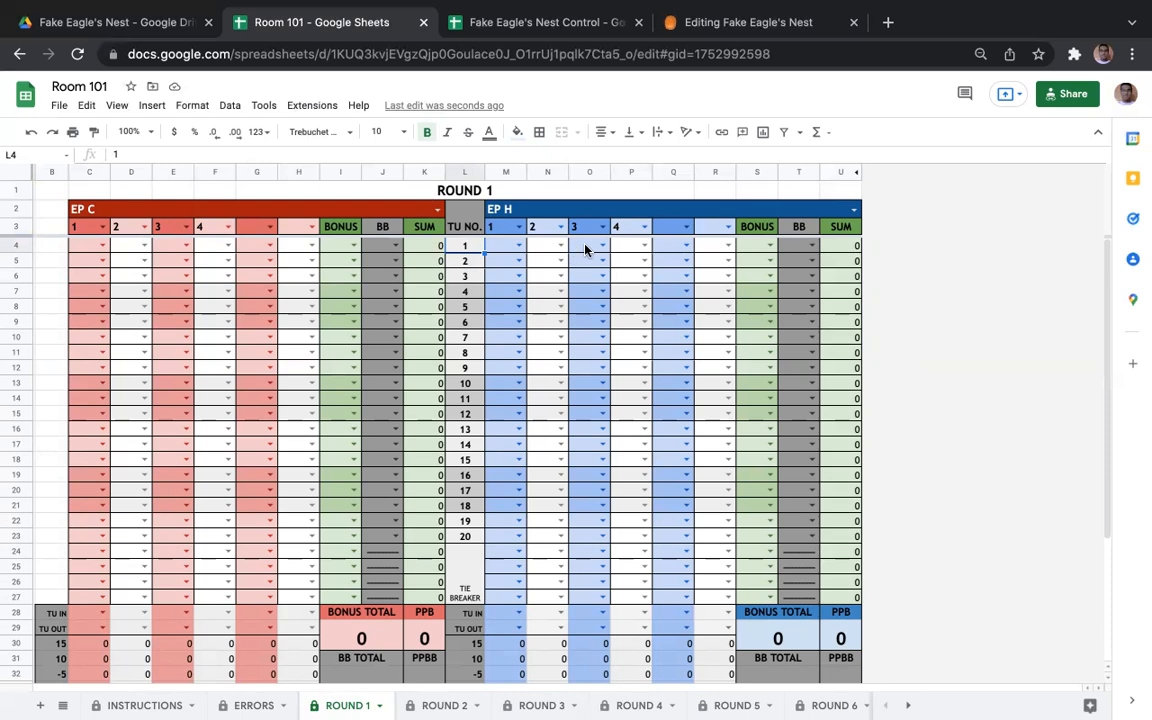
left_click(517, 249)
left_click(507, 301)
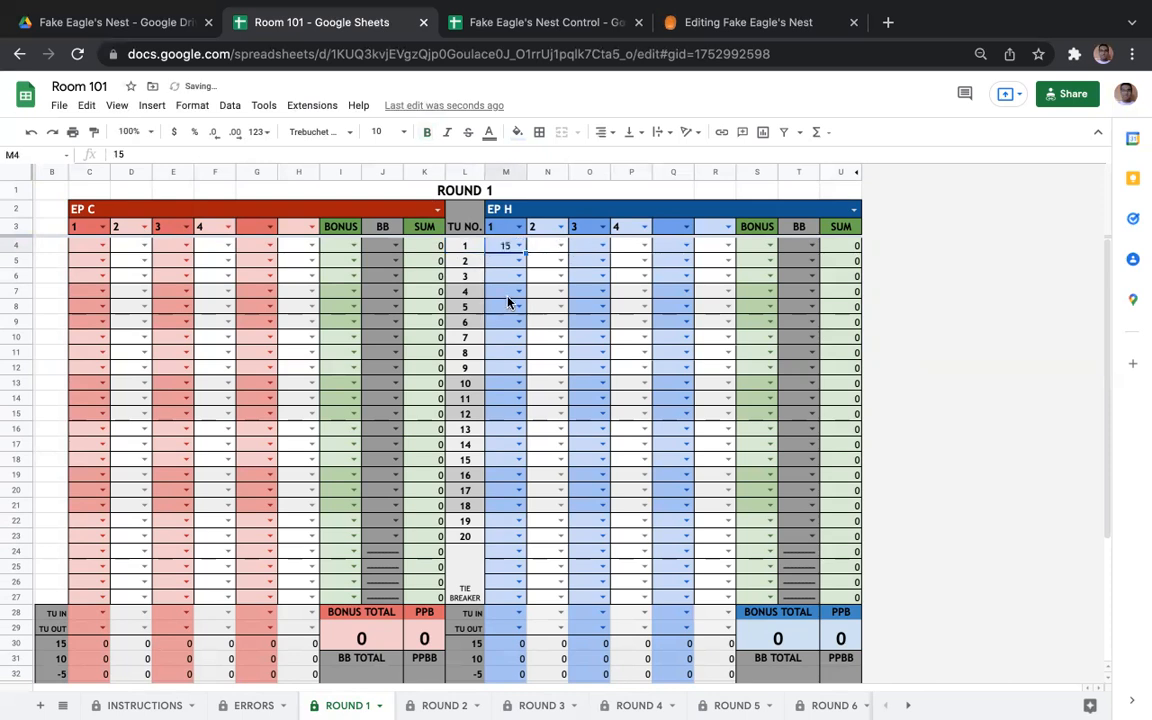
left_click(771, 250)
left_click(763, 304)
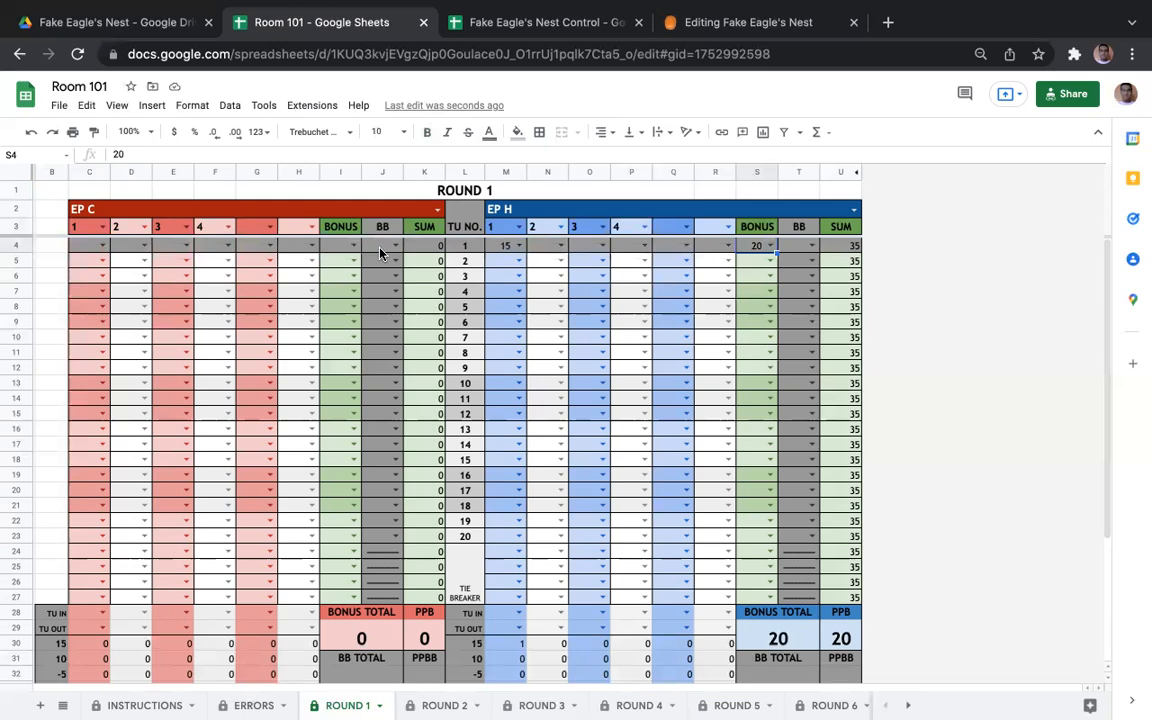
Step: Score tossup 2 with 10 for EP C's player 4 and a bonus of 0
left_click(226, 260)
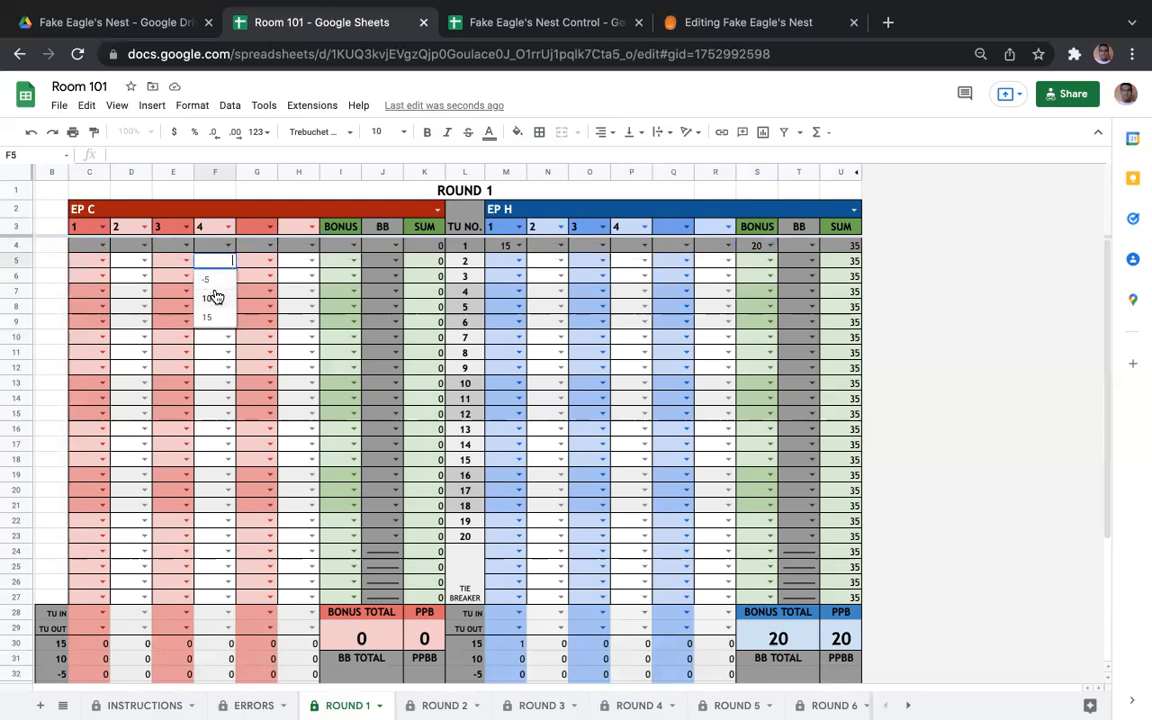
left_click(213, 298)
left_click(352, 261)
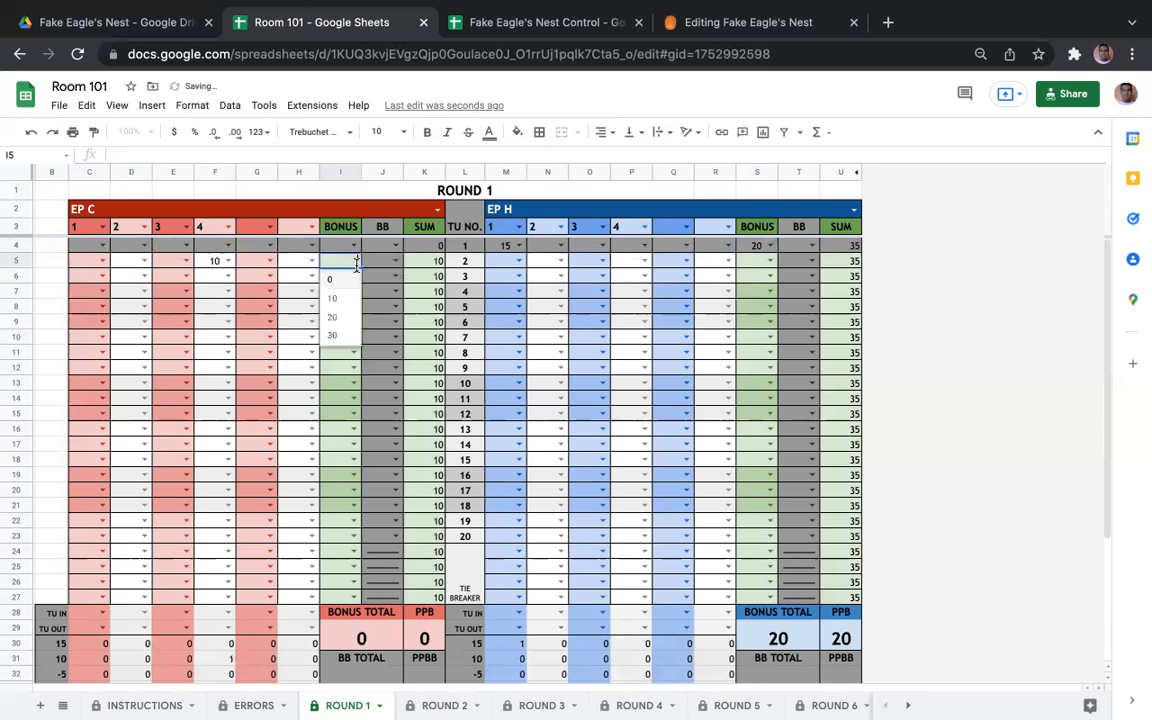
left_click(330, 278)
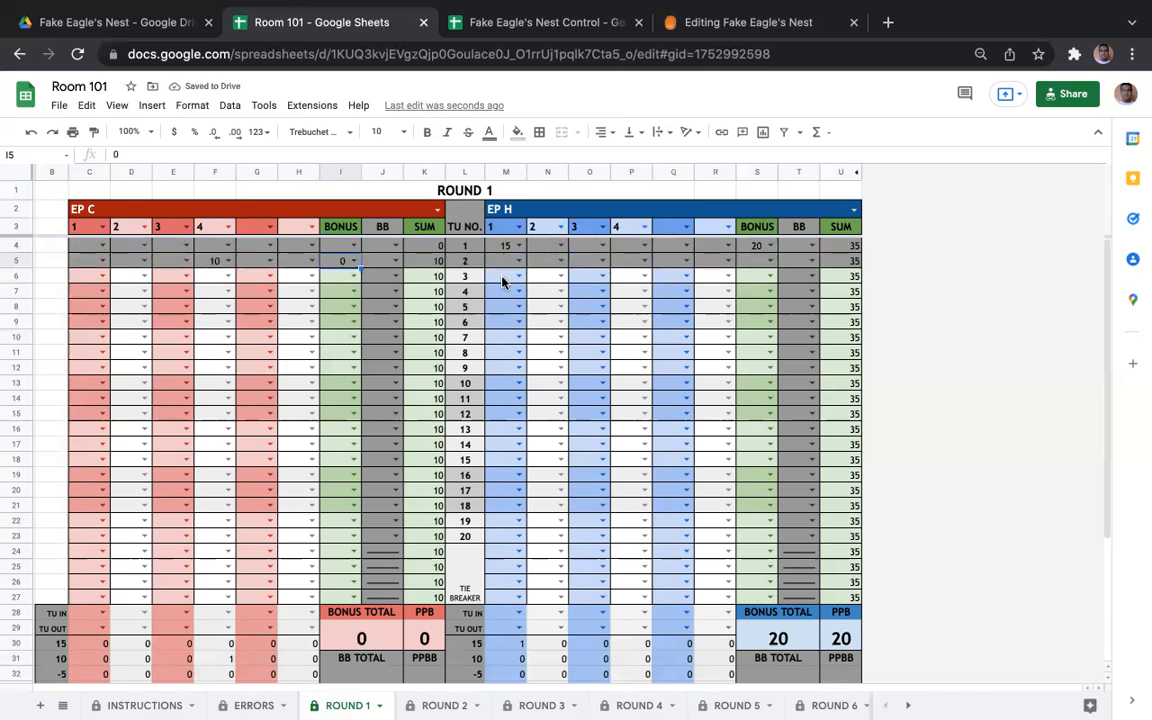
Step: Score tossup 3 with 15 for EP H's player 1 and a bonus of 30
left_click(504, 282)
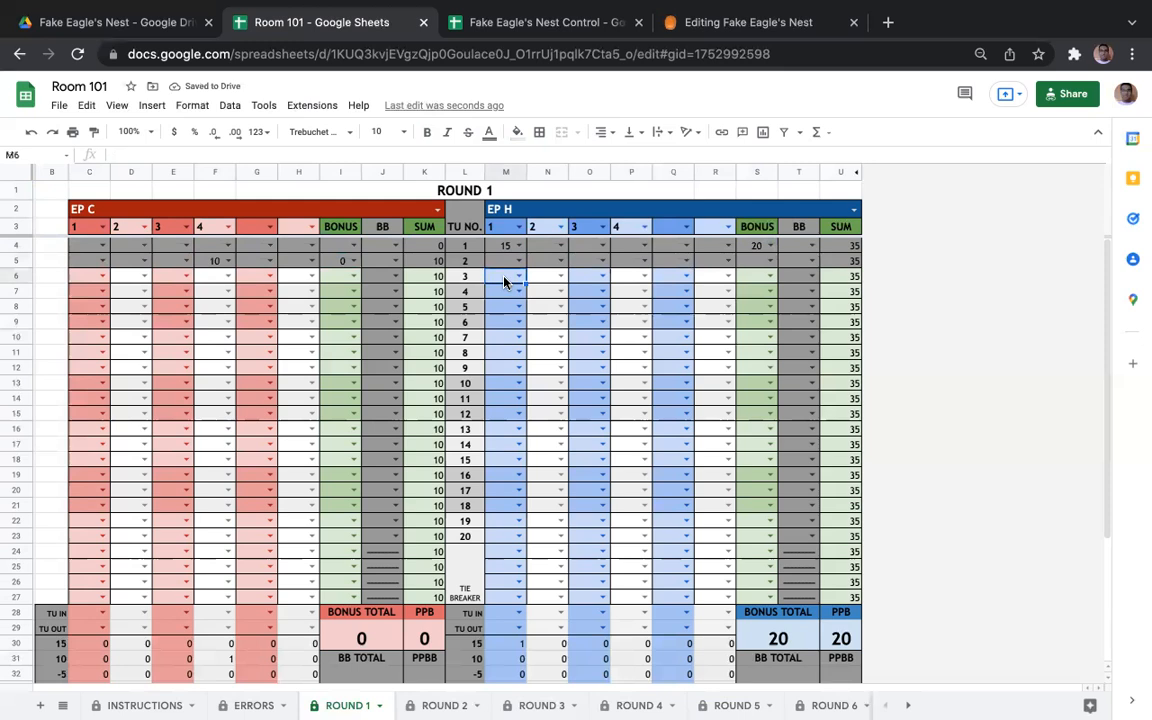
type("15")
key("Return")
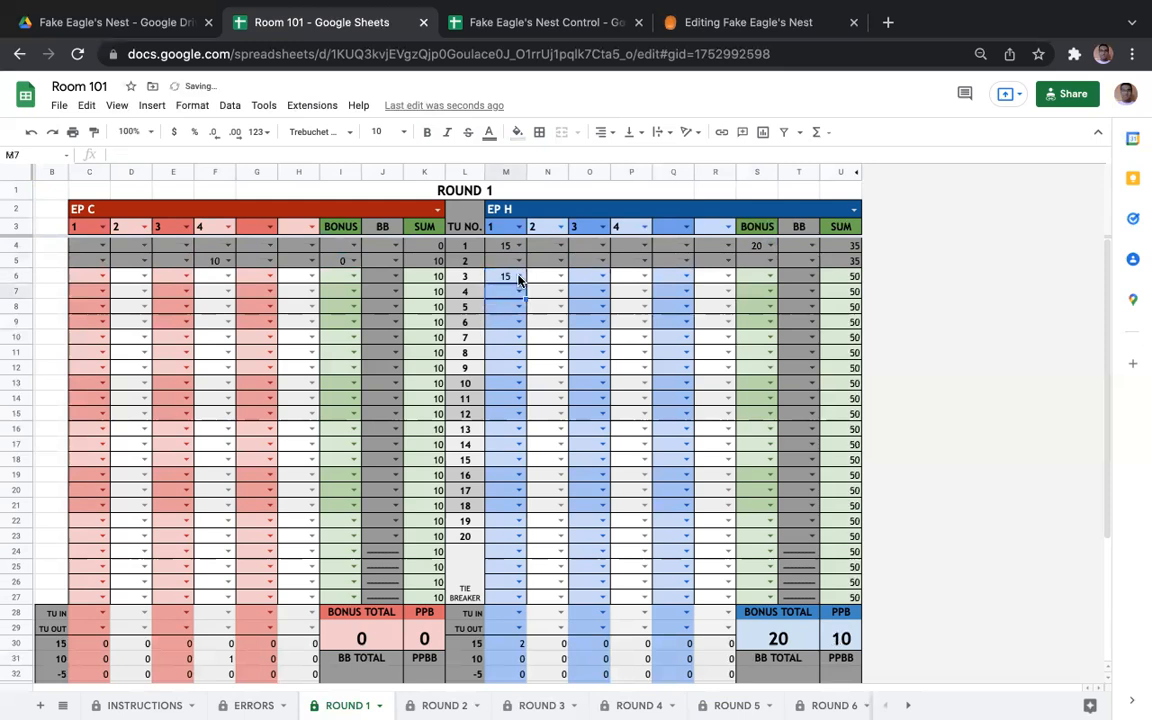
left_click(757, 277)
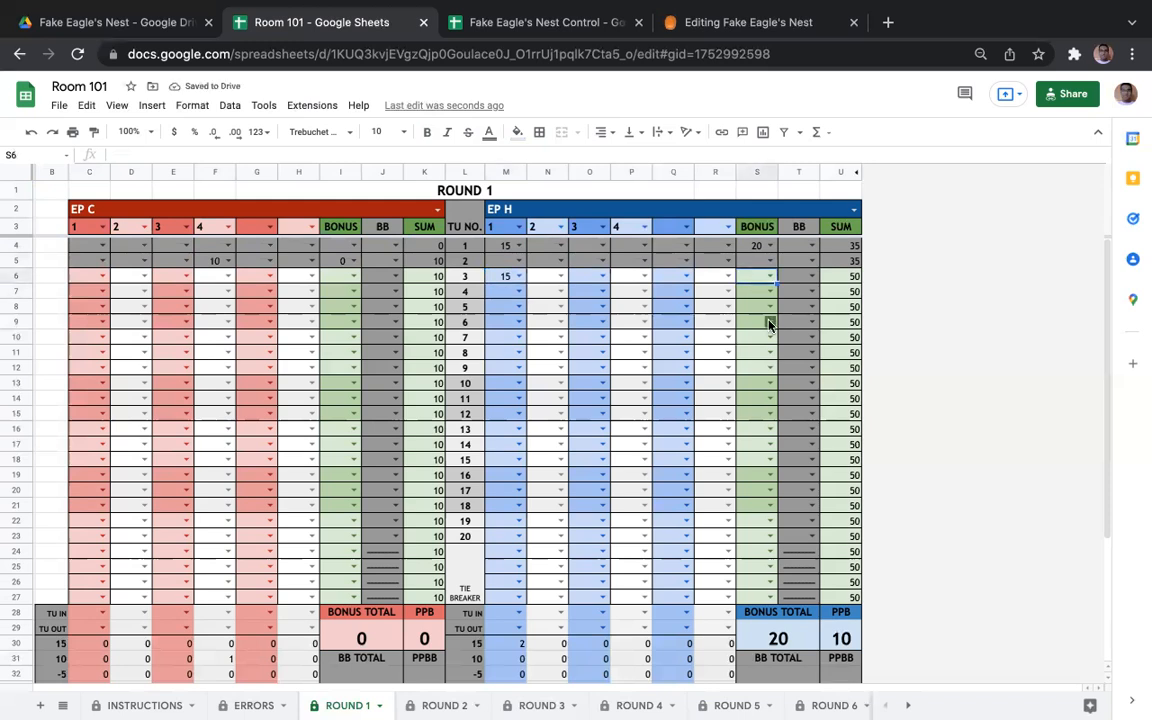
type("30")
key("Return")
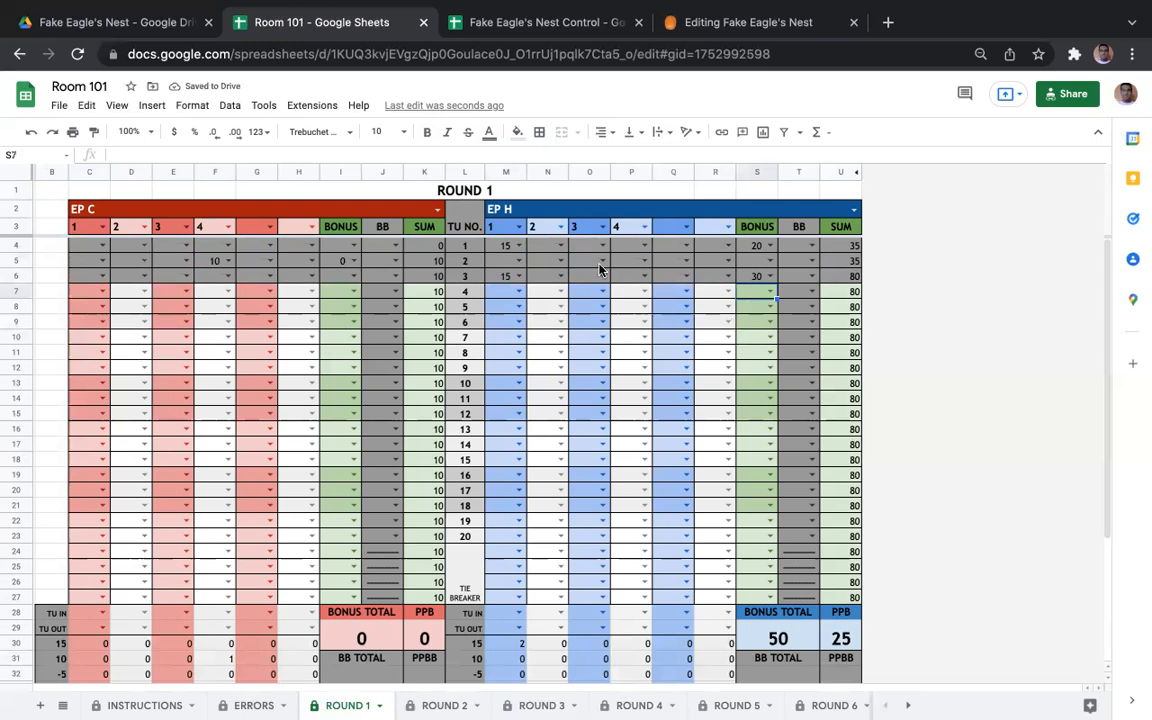
Step: Score tossup 4 with -5 for EP C's player 3, 10 for EP H's player 2 and an EP H bonus of 10
left_click(188, 292)
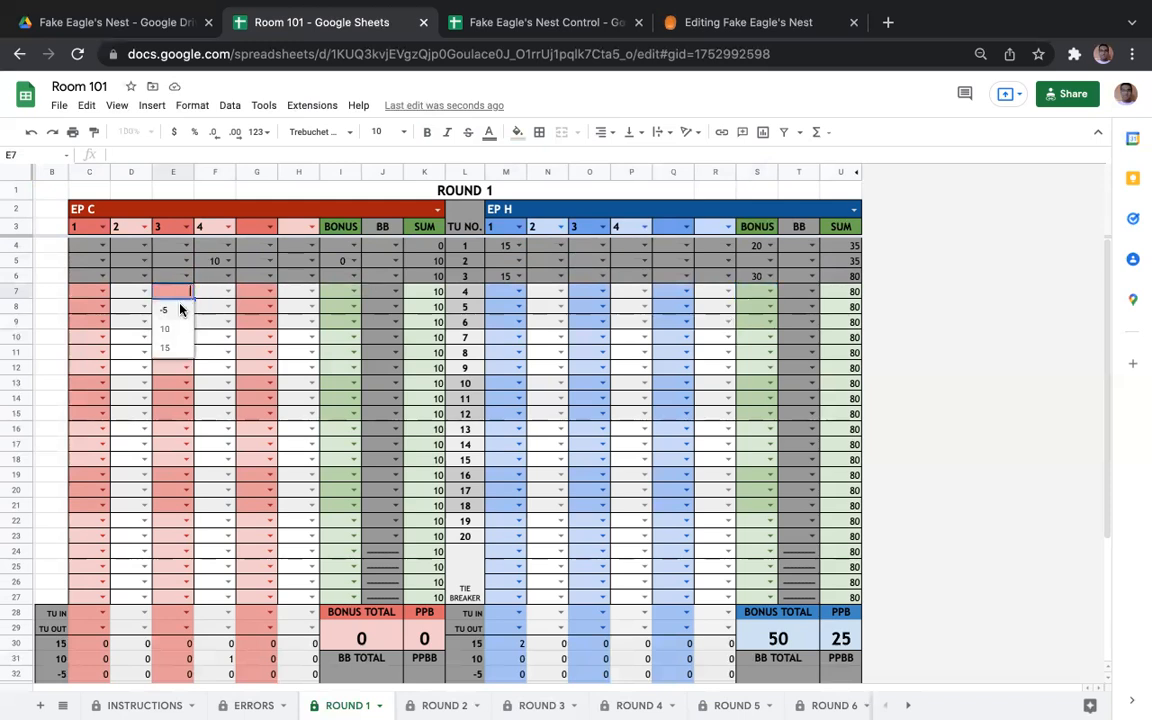
left_click(181, 309)
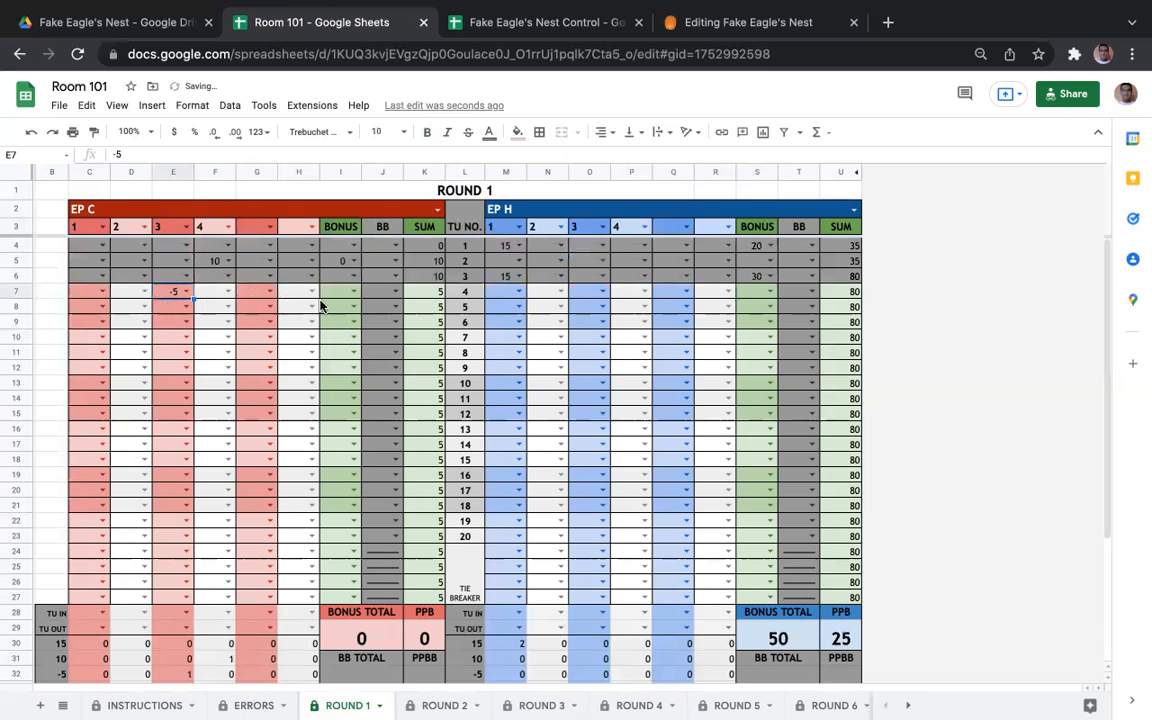
left_click(562, 293)
left_click(560, 308)
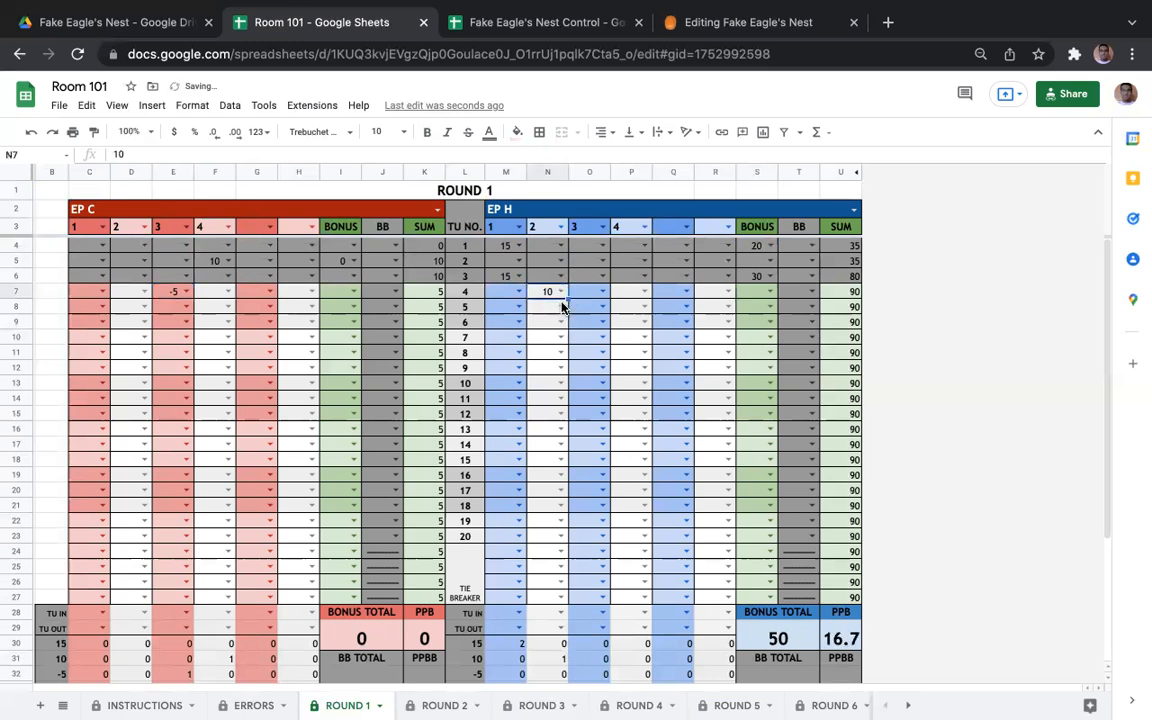
left_click(766, 292)
left_click(752, 333)
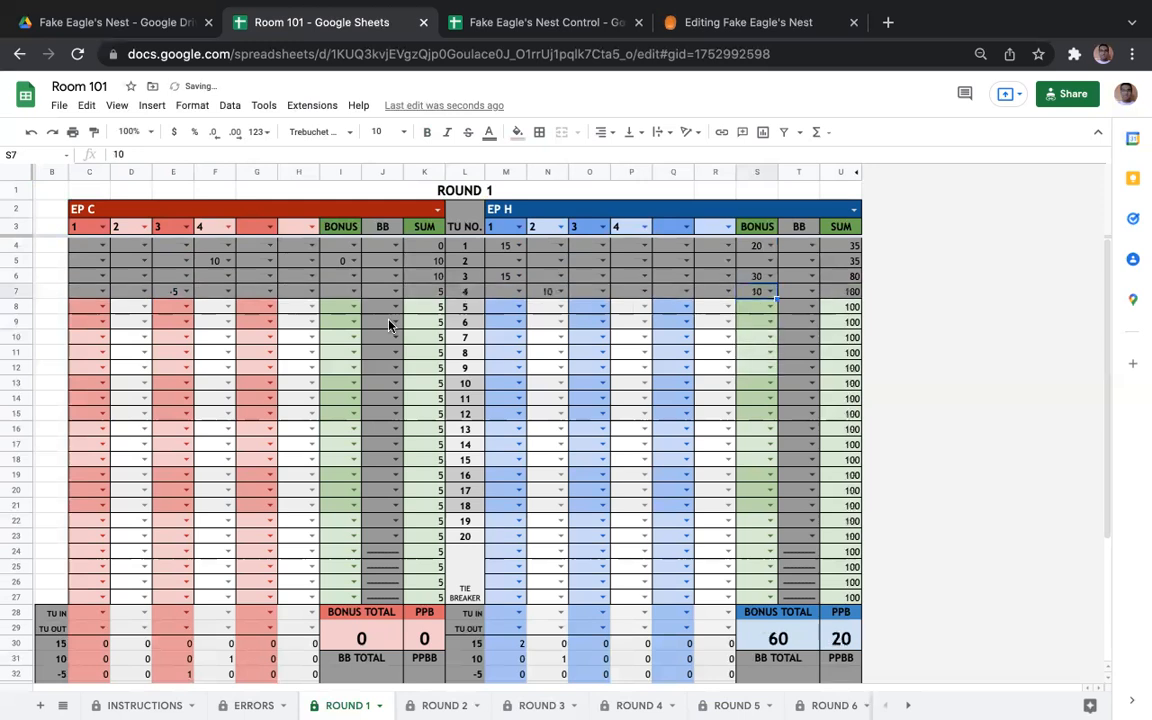
Step: Score tossup 5 with -5 for EP H's player 1 and DT as EP C's bonus
left_click(517, 307)
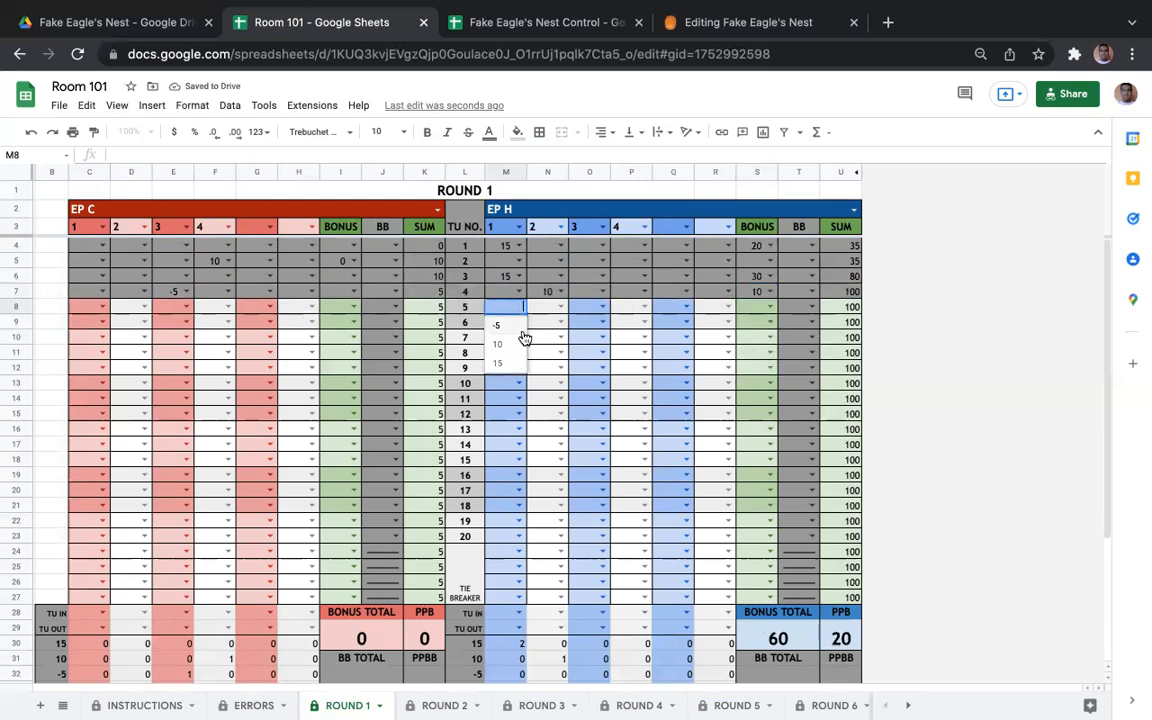
left_click(505, 326)
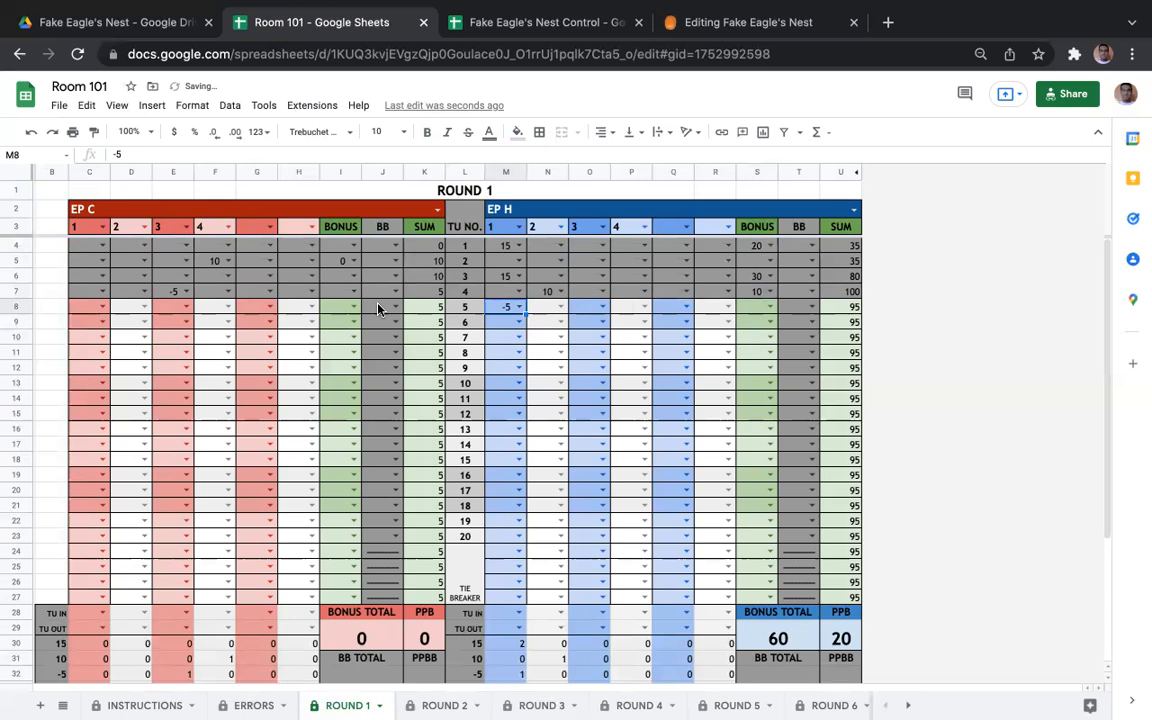
left_click(350, 308)
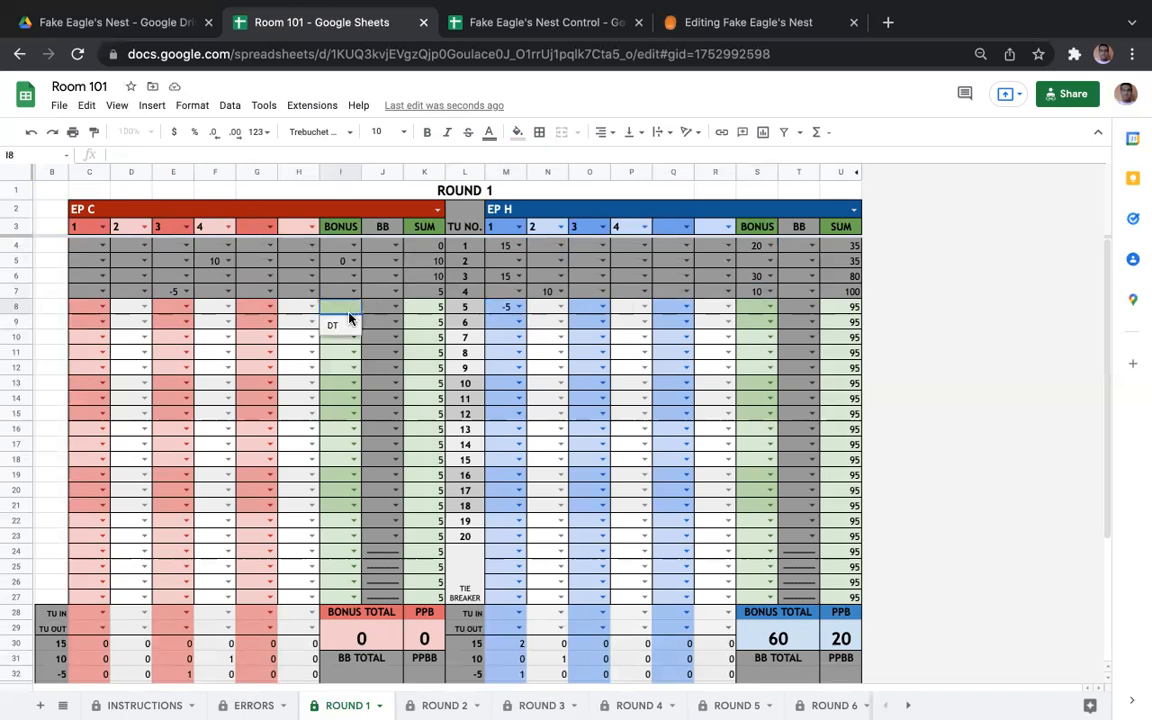
left_click(344, 325)
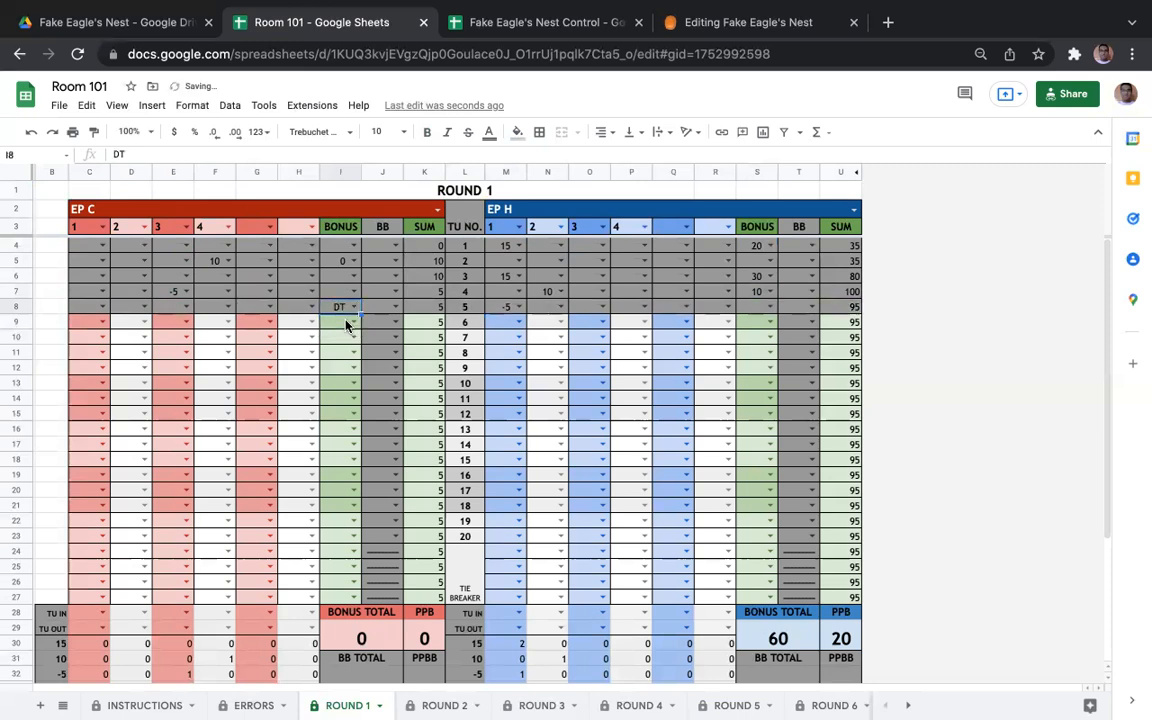
Step: Mark tossup 6 as DT in EP H's bonus column and tossups 7 to 10 as DT in EP C's bonus column
left_click(768, 322)
left_click(763, 341)
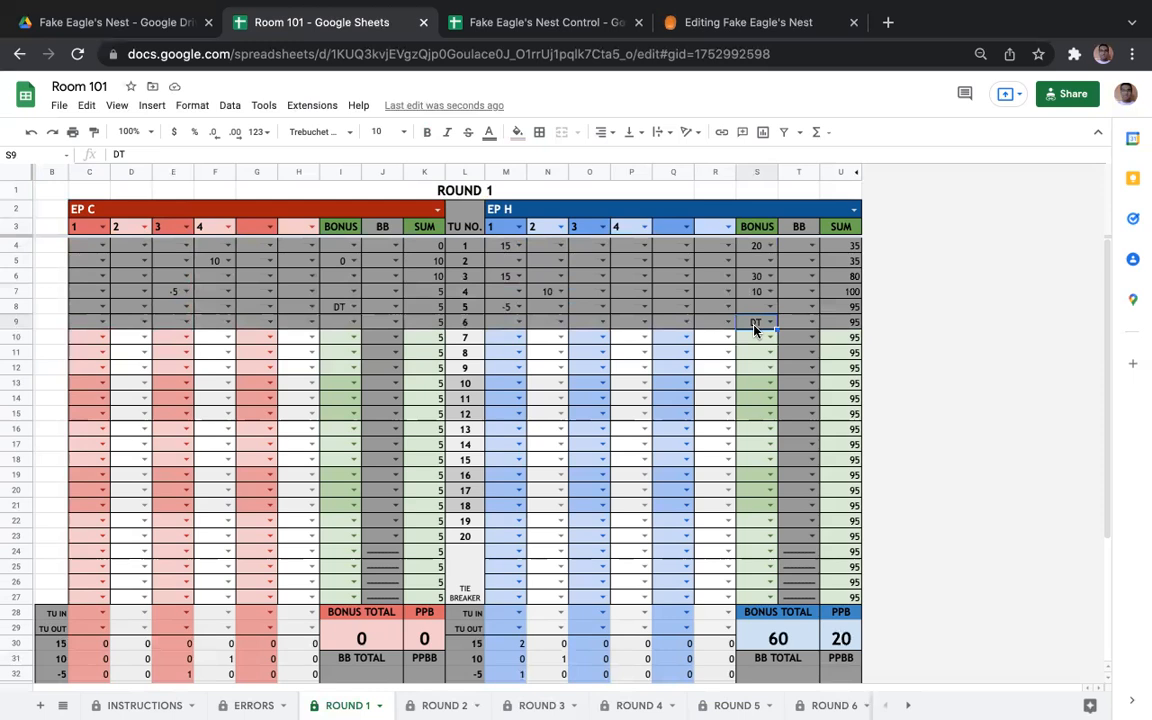
left_click(354, 337)
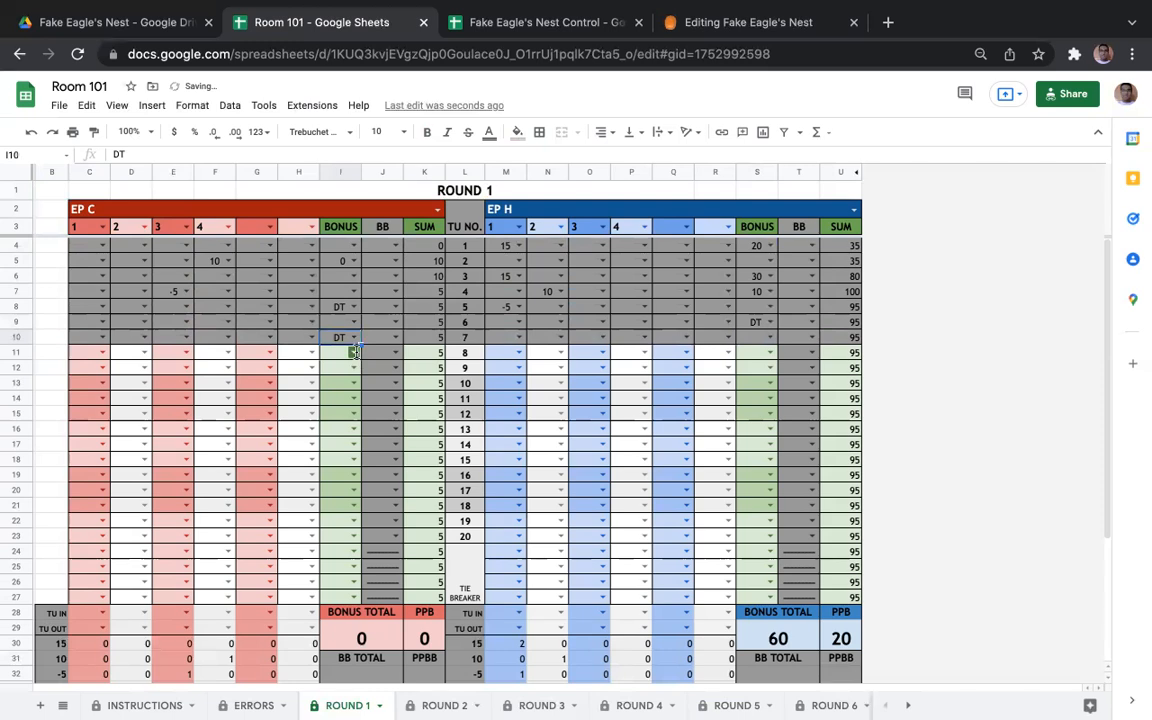
left_click(351, 360)
left_click(351, 370)
left_click(351, 370)
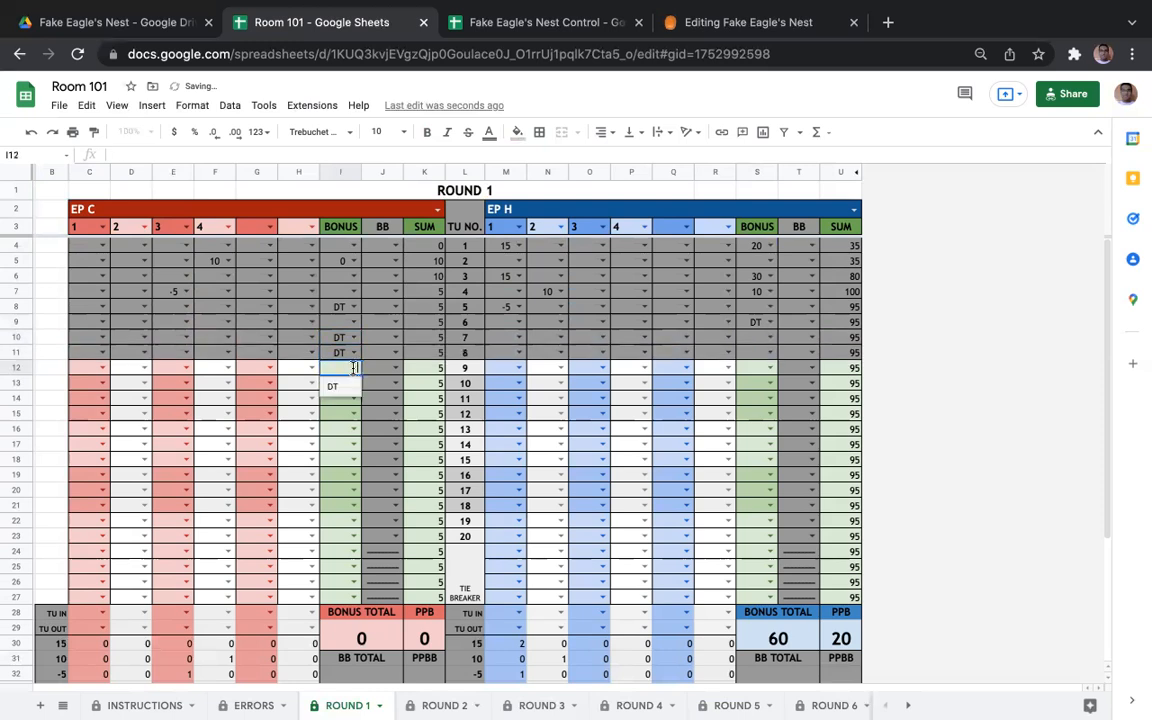
left_click(351, 386)
left_click(351, 386)
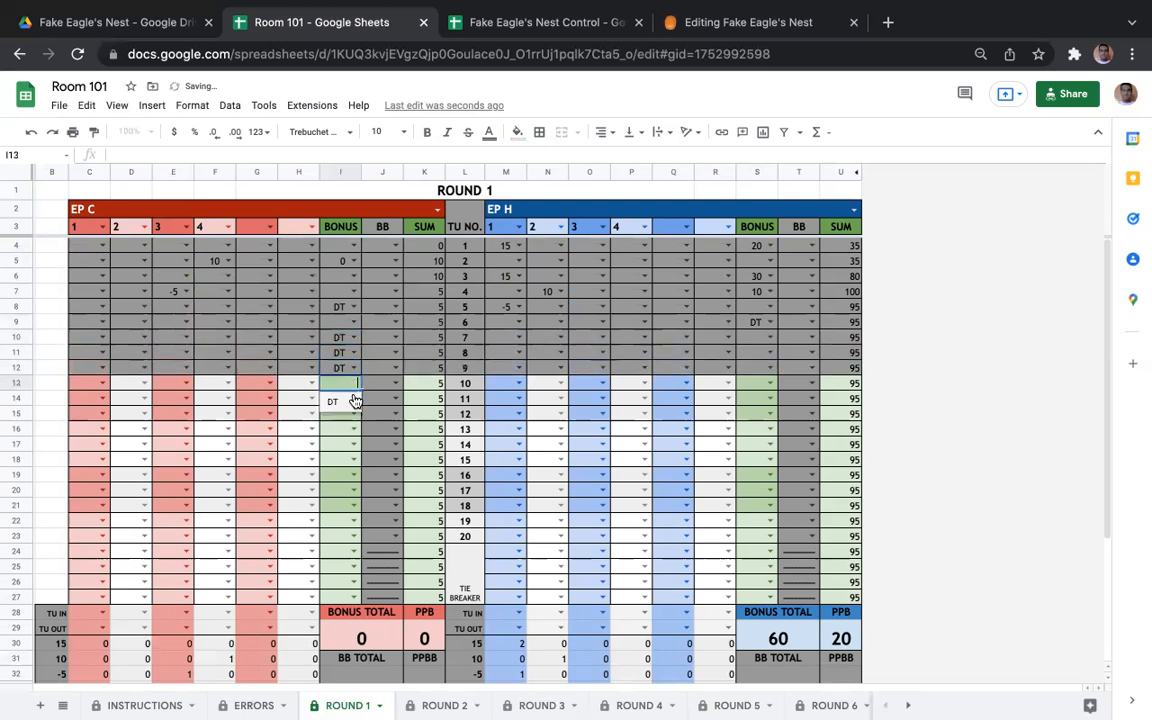
key("Return")
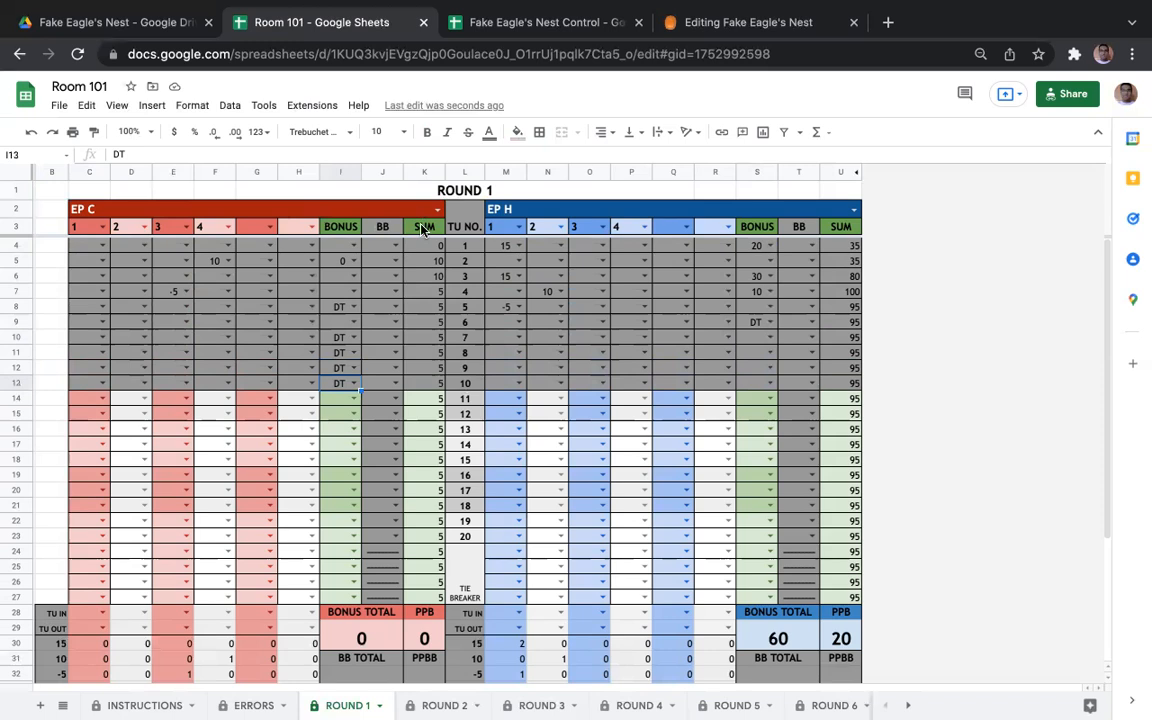
Step: Switch to the Fake Eagle's Nest Control spreadsheet and add player 5 to the EP C roster below player 4
left_click(547, 24)
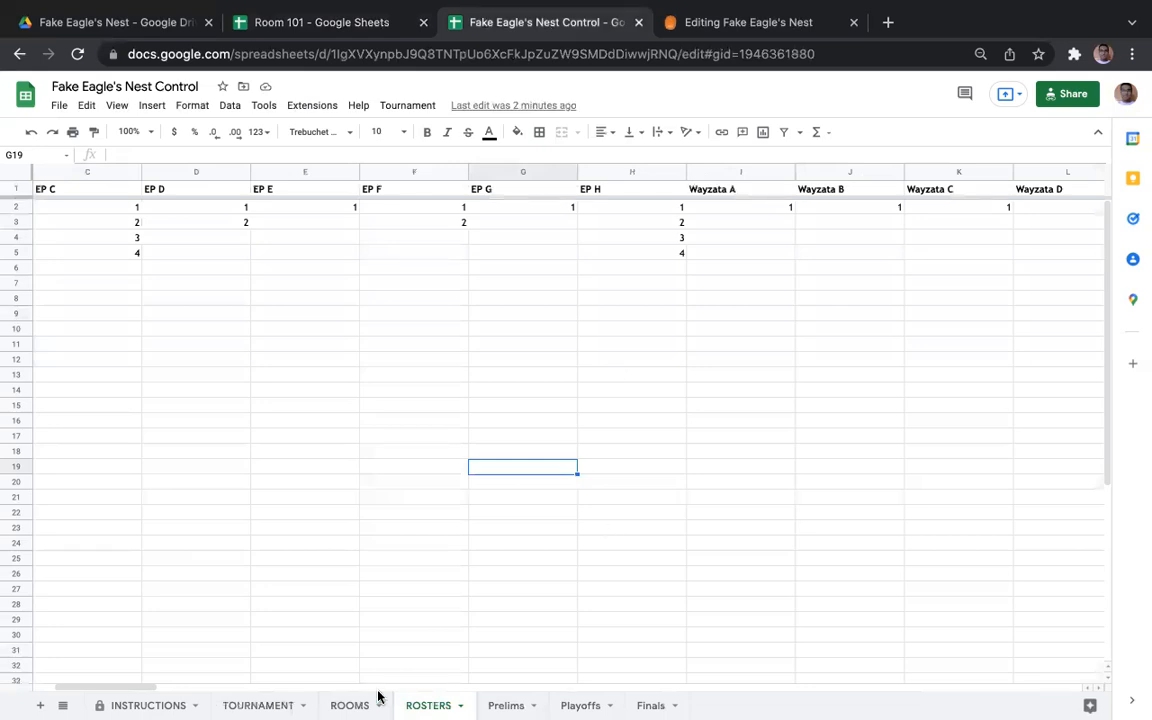
left_click(99, 272)
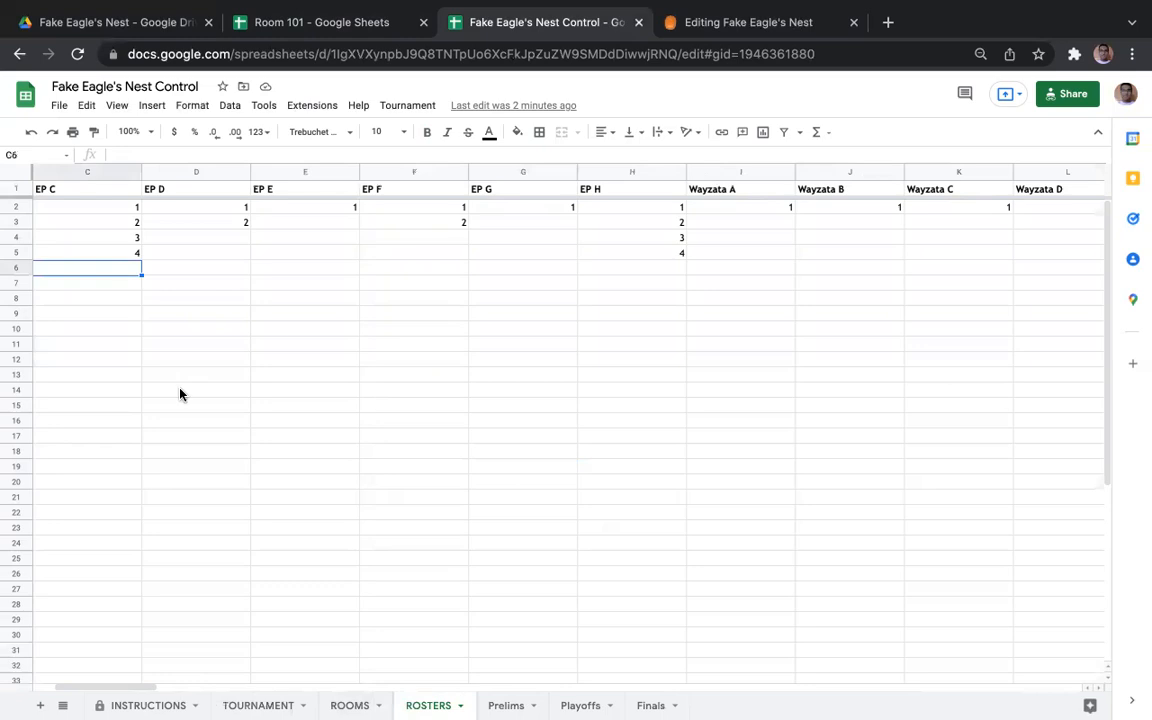
type("5")
key("Return")
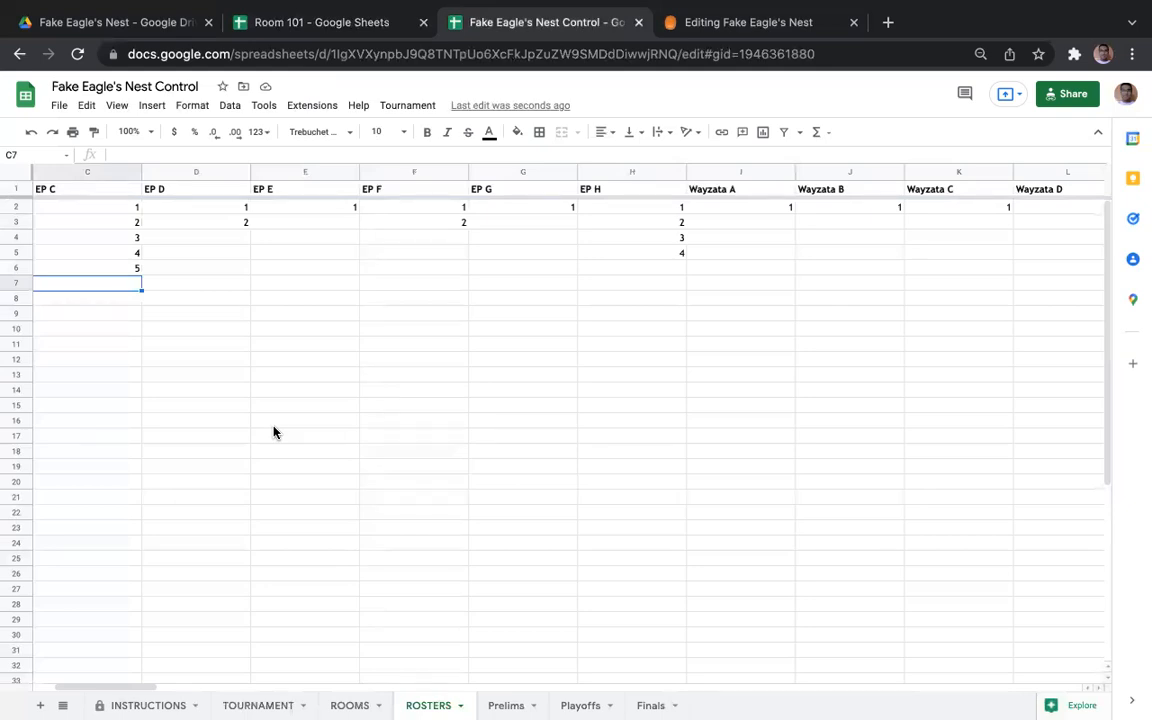
Step: Return to the Room 101 spreadsheet and add player 5 as EP C's fifth player in Round 1
left_click(321, 18)
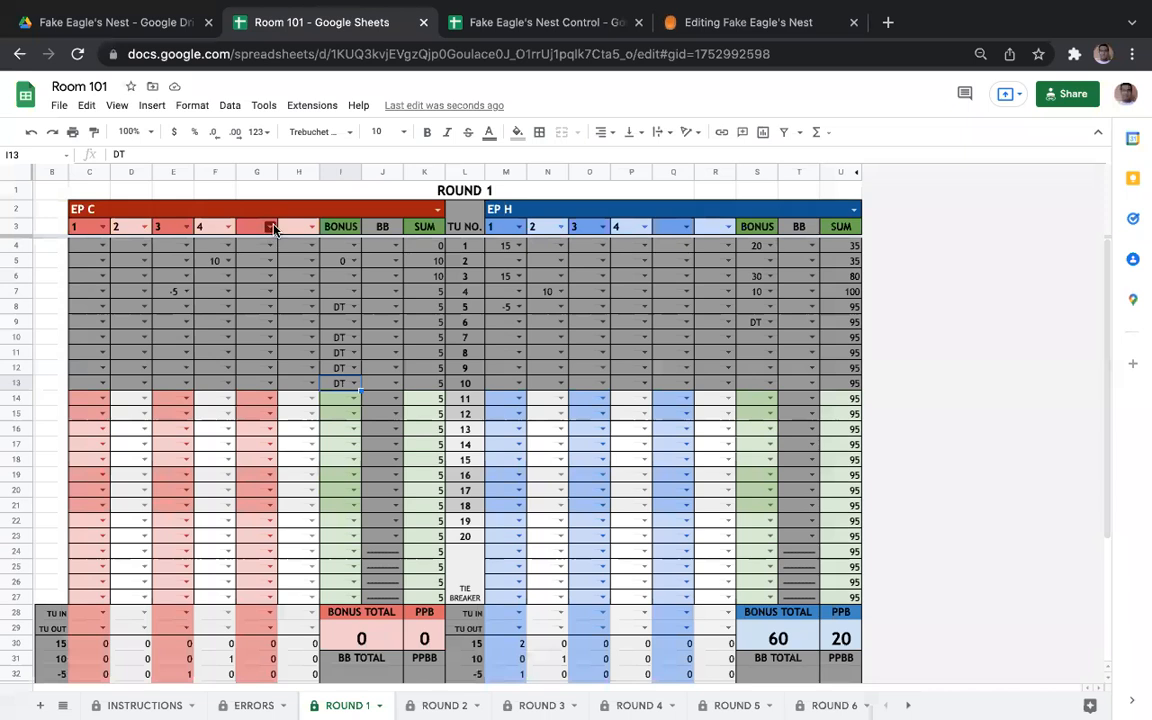
left_click(273, 228)
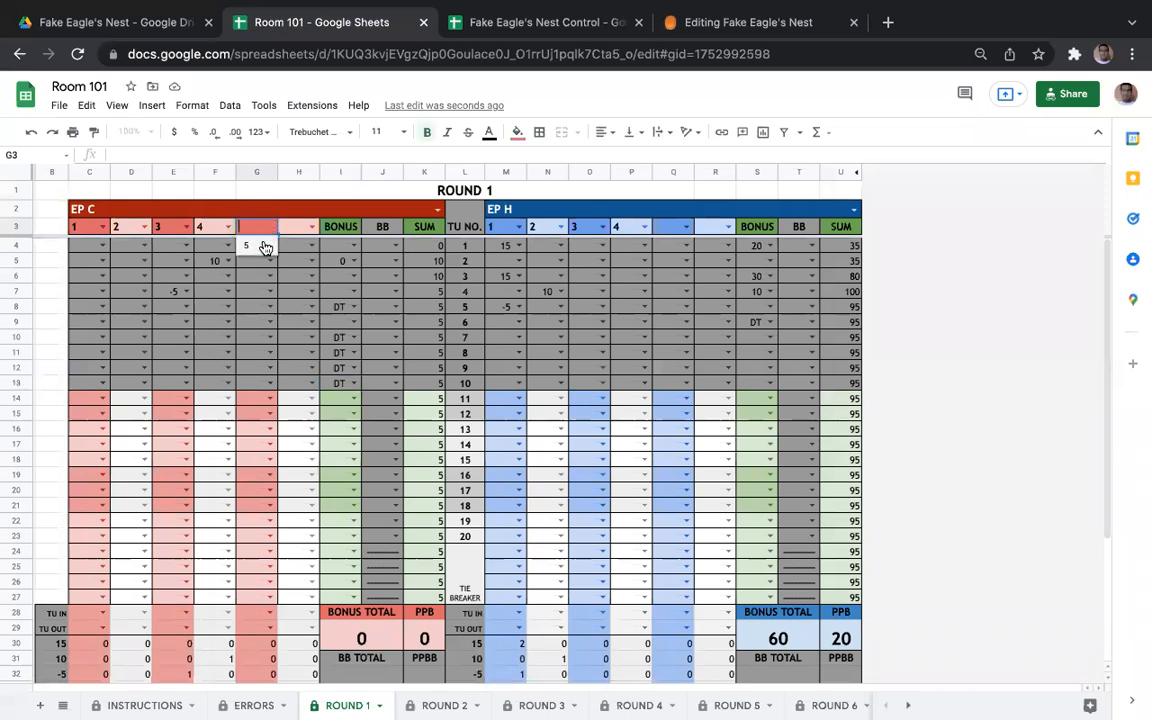
left_click(264, 246)
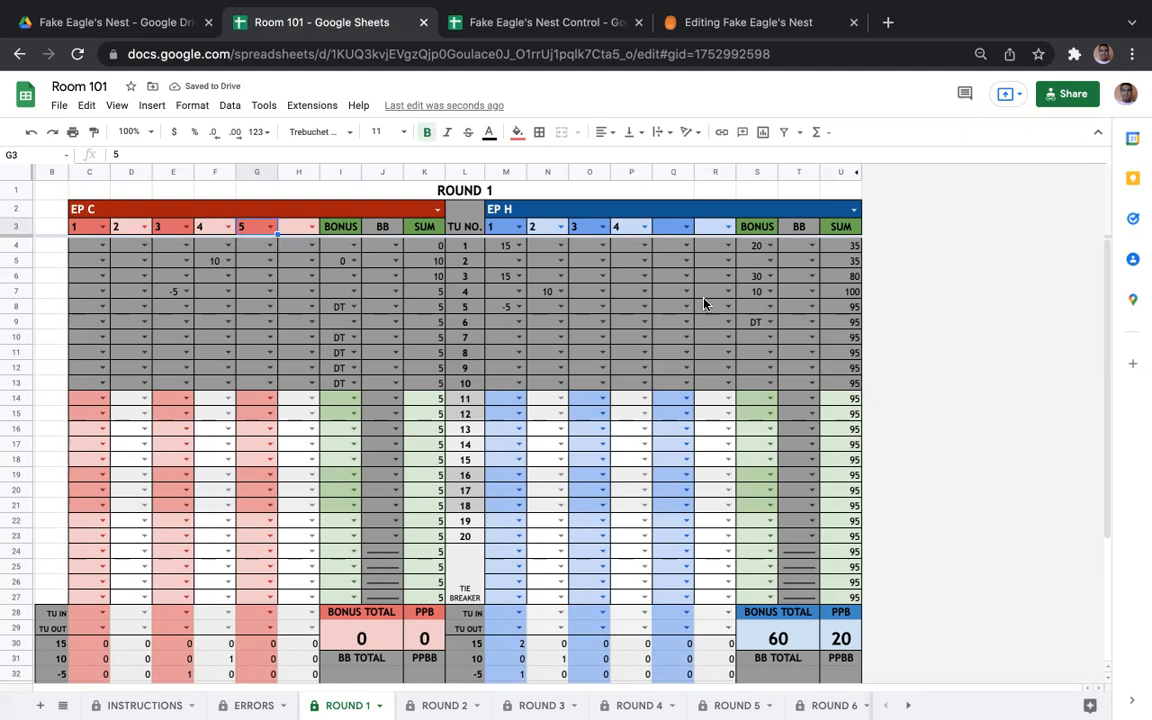
Step: Record EP C's substitution with TU OUT 10 for player 4 and TU IN 10 for player 5
left_click(216, 383)
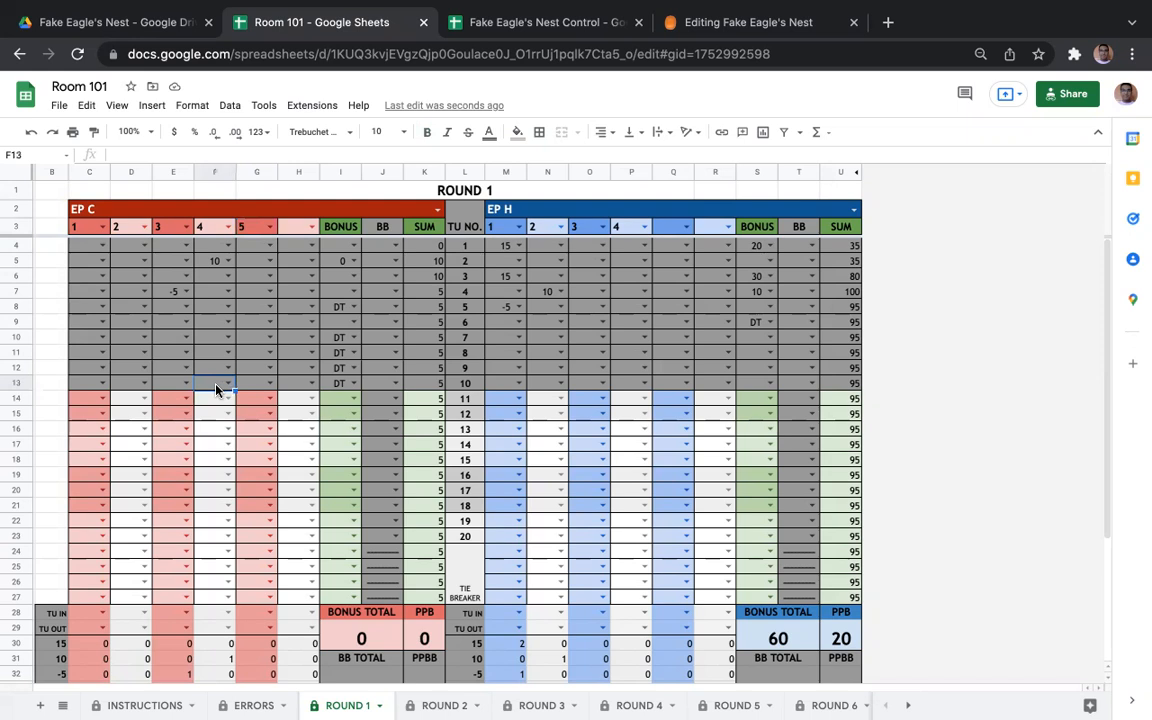
left_click(227, 632)
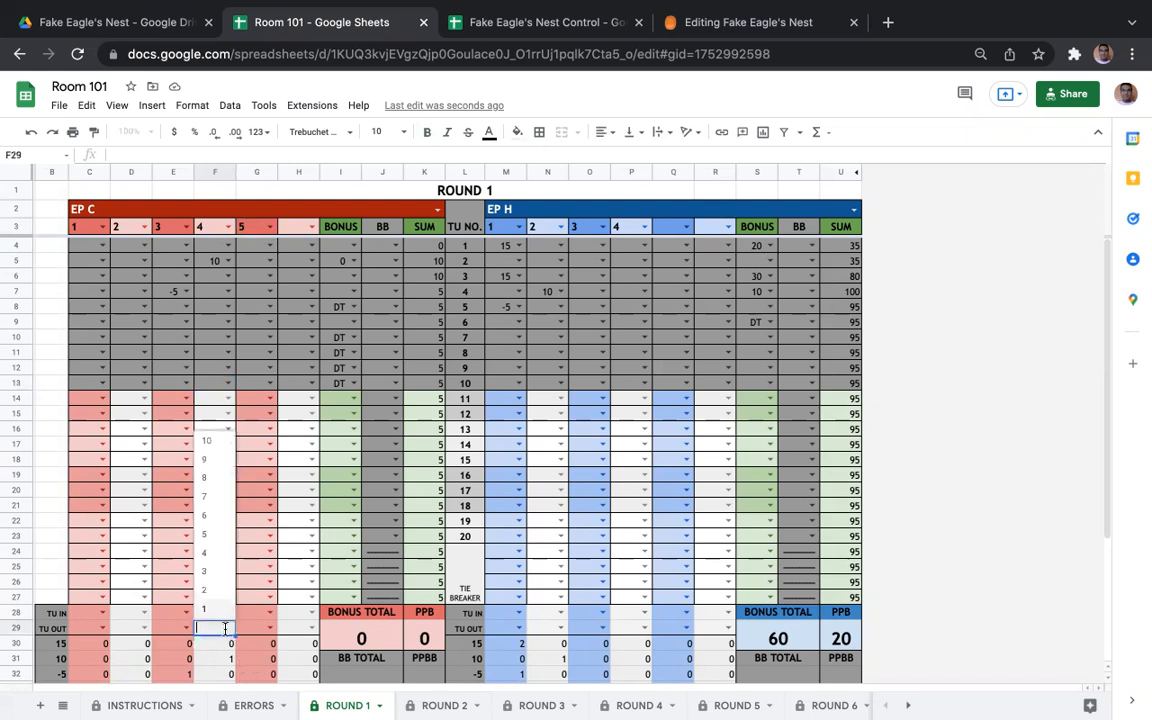
left_click(211, 450)
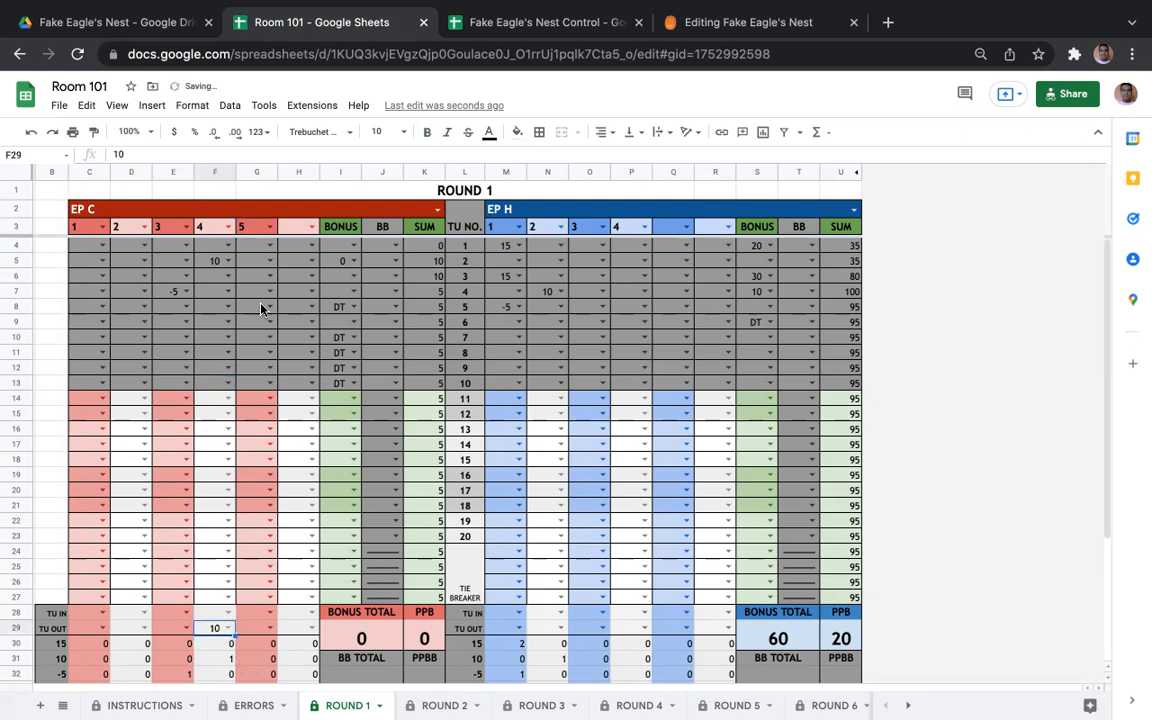
left_click(266, 600)
left_click(269, 611)
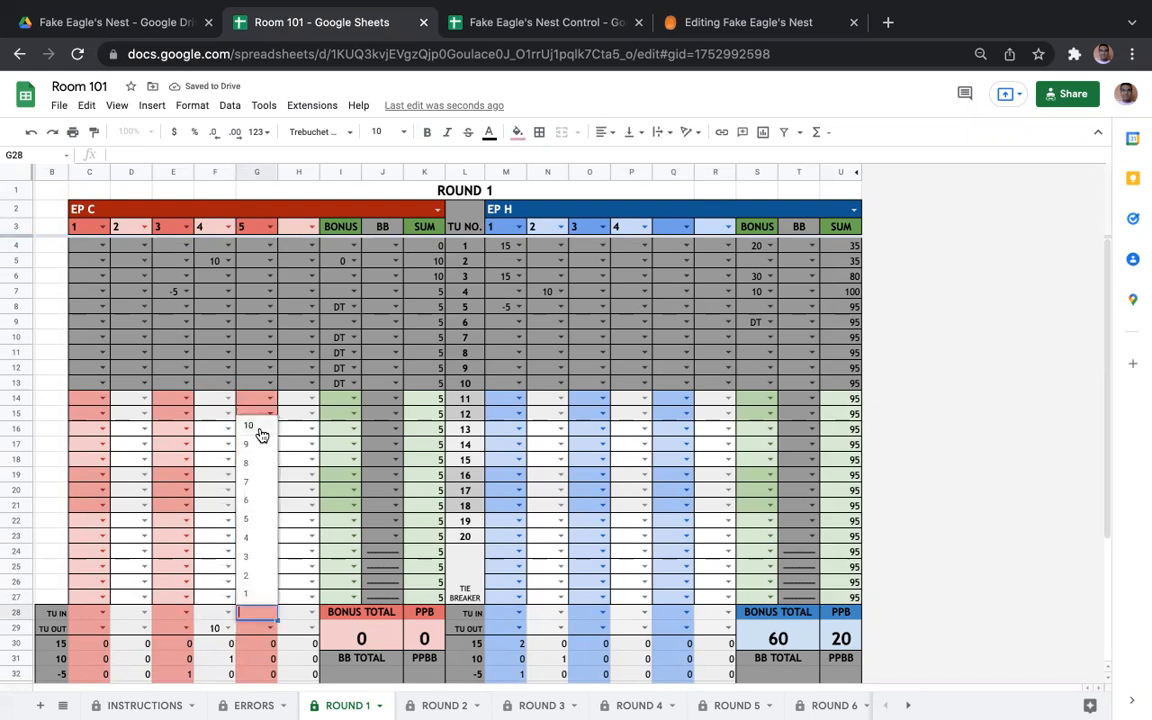
left_click(257, 428)
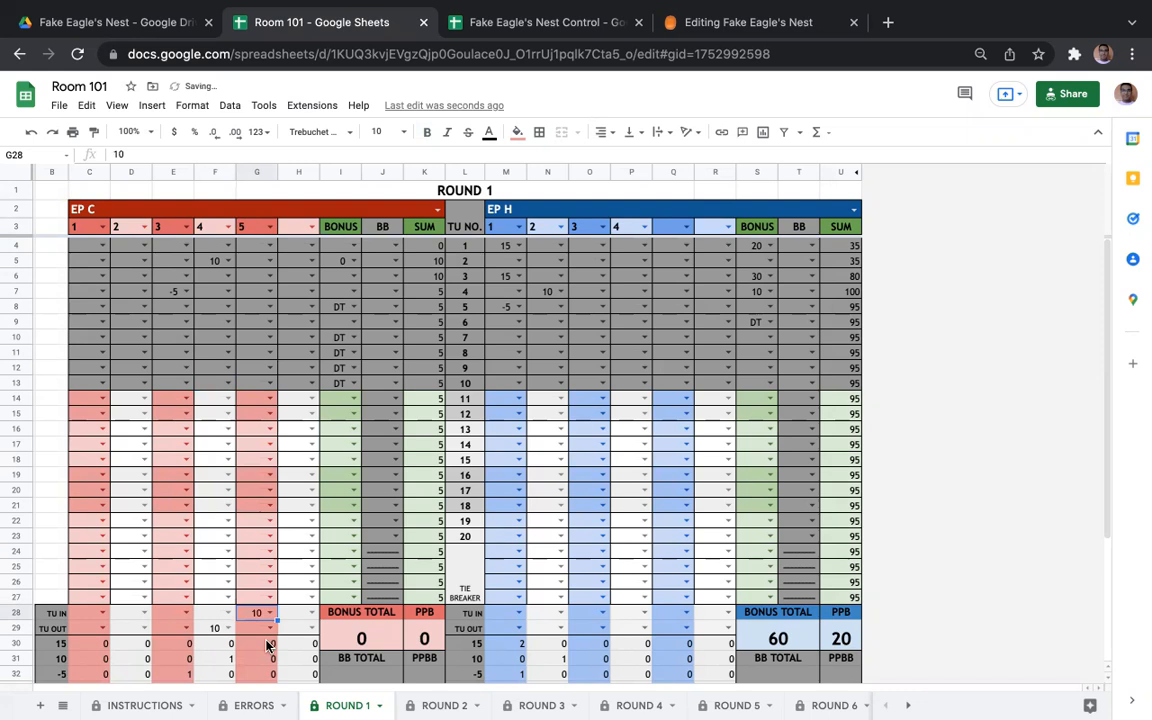
left_click(213, 627)
left_click(246, 629)
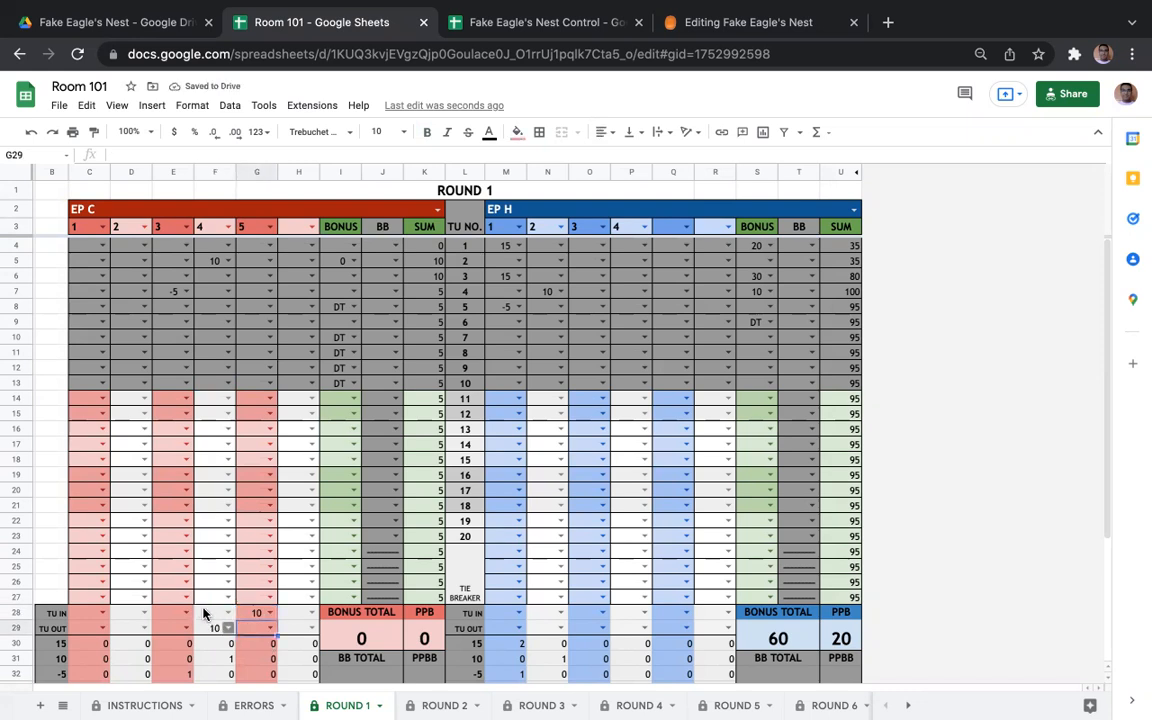
left_click(207, 613)
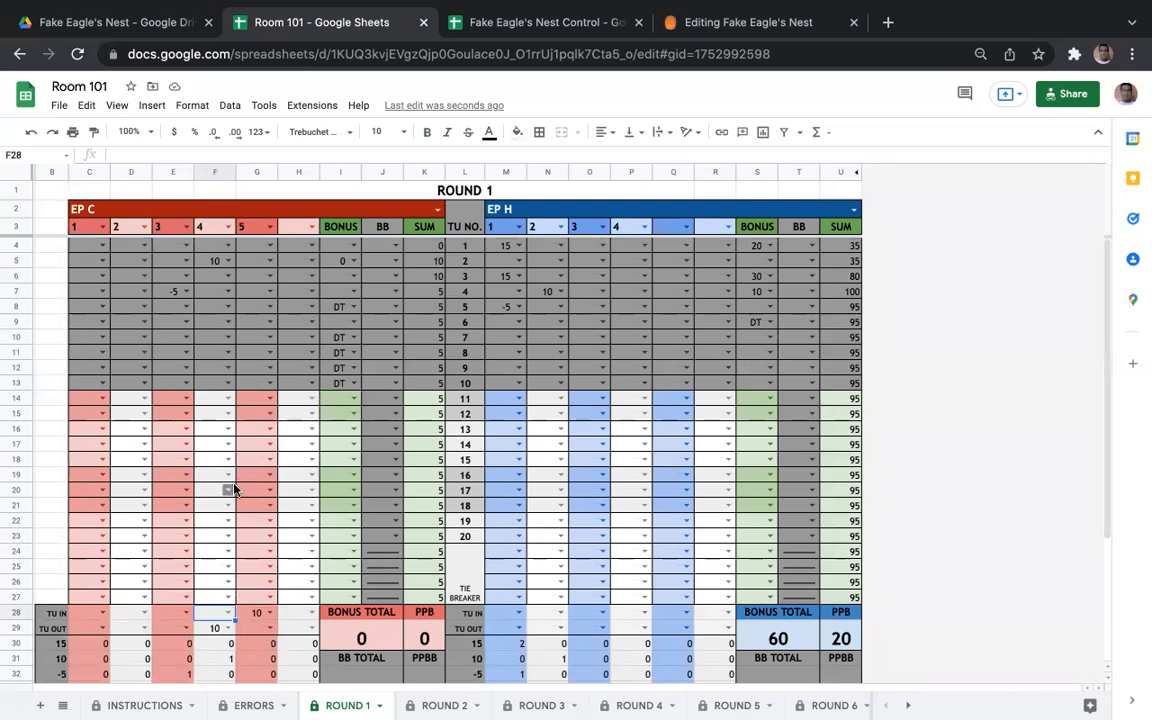
Step: Score tossup 11 with 10 for EP C's player 4 and a bonus of 10
left_click(229, 399)
left_click(221, 438)
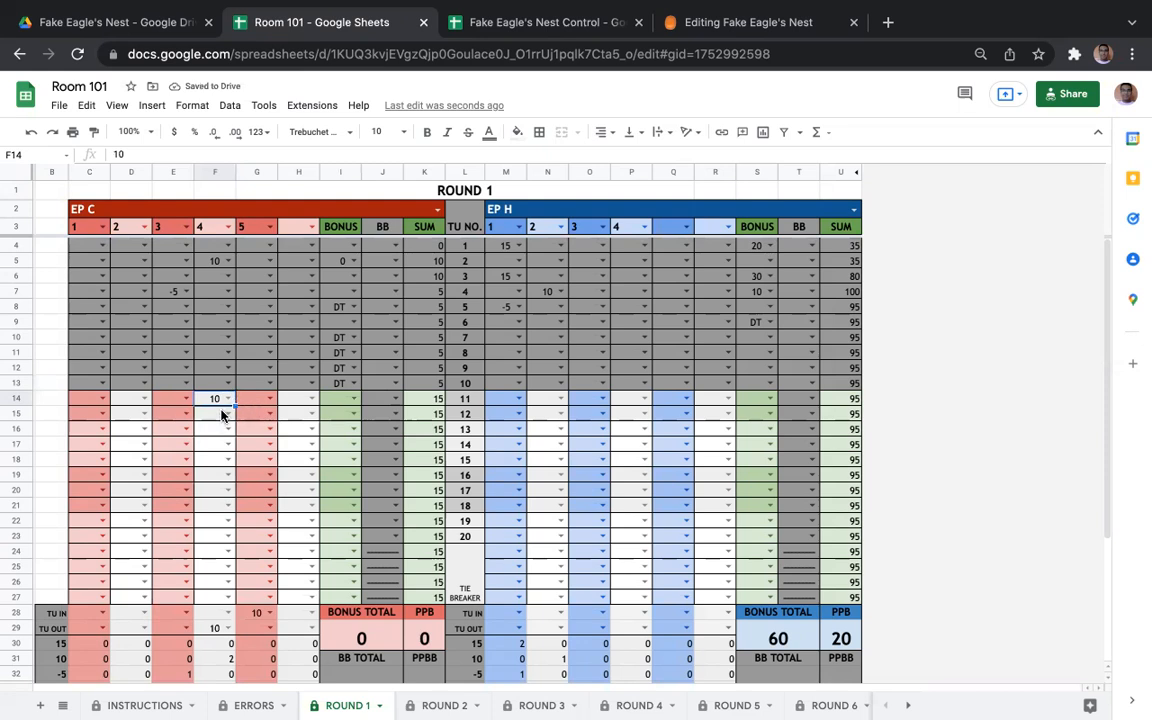
left_click(353, 398)
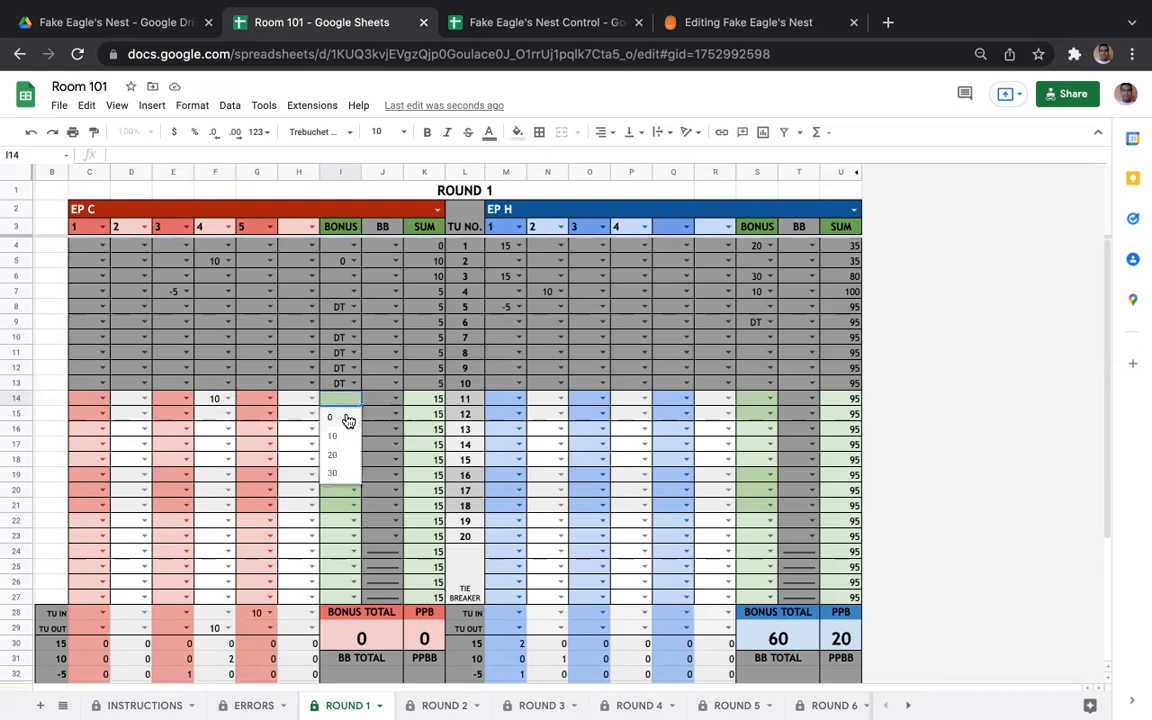
left_click(338, 438)
left_click(272, 446)
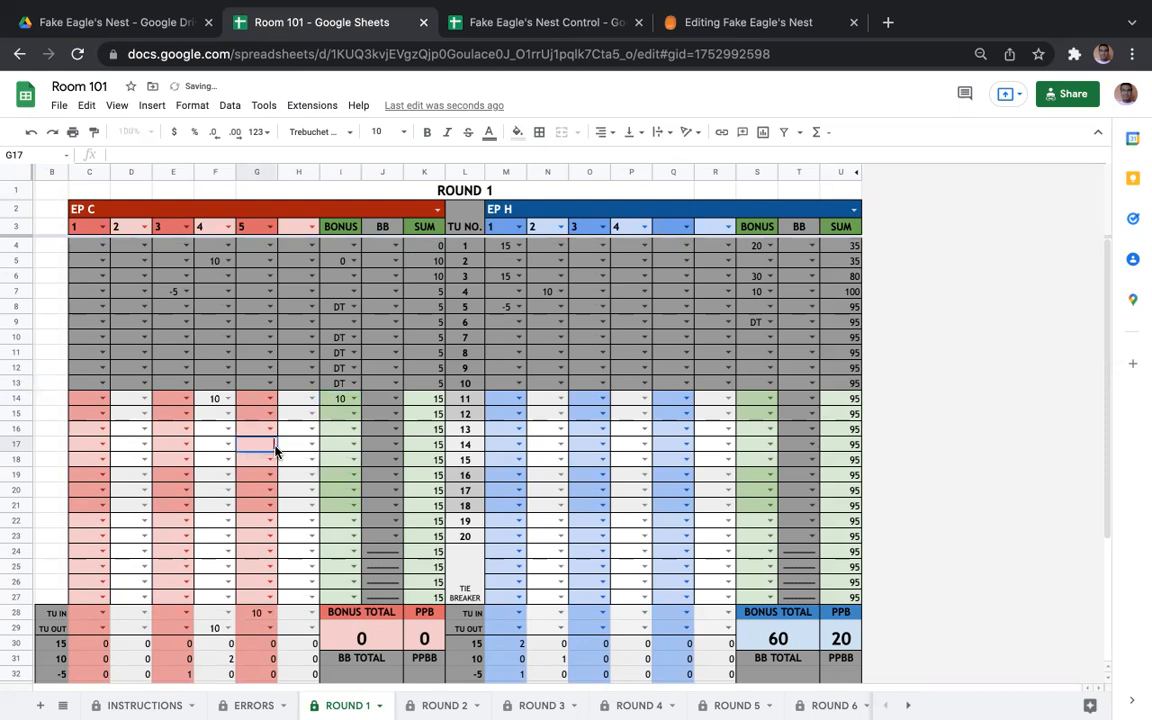
Step: Clear EP C's bonus and player 4's score on tossup 11
left_click(338, 401)
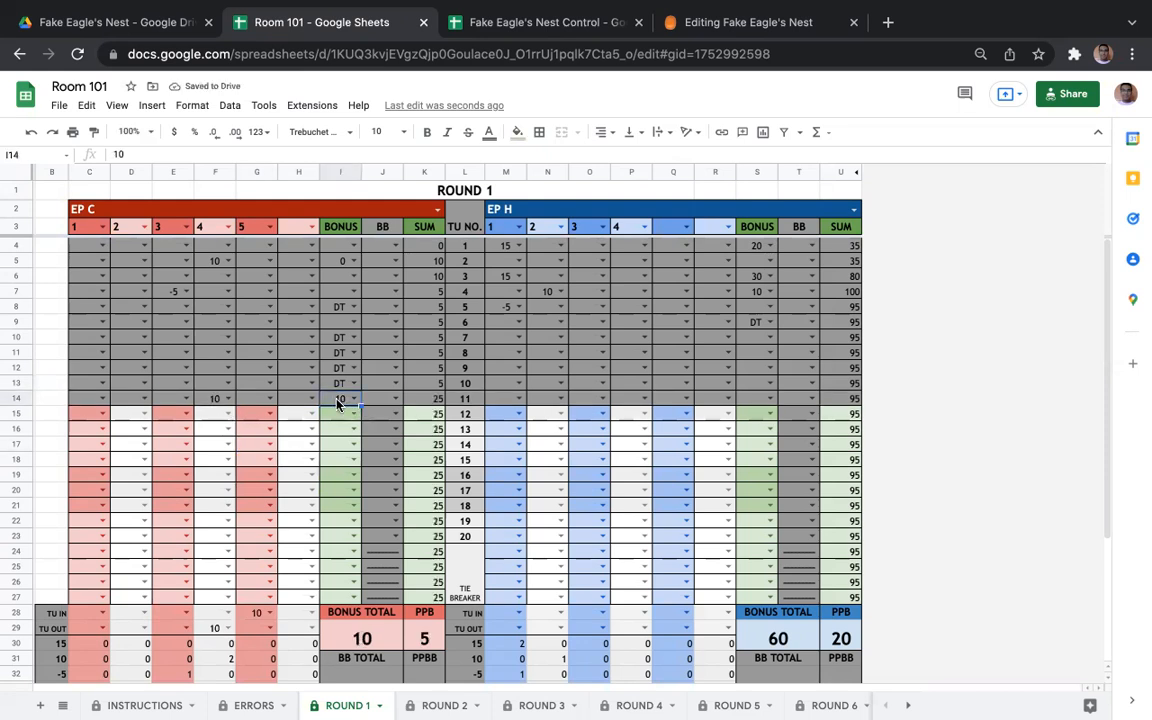
key("Delete")
left_click(221, 401)
key("Delete")
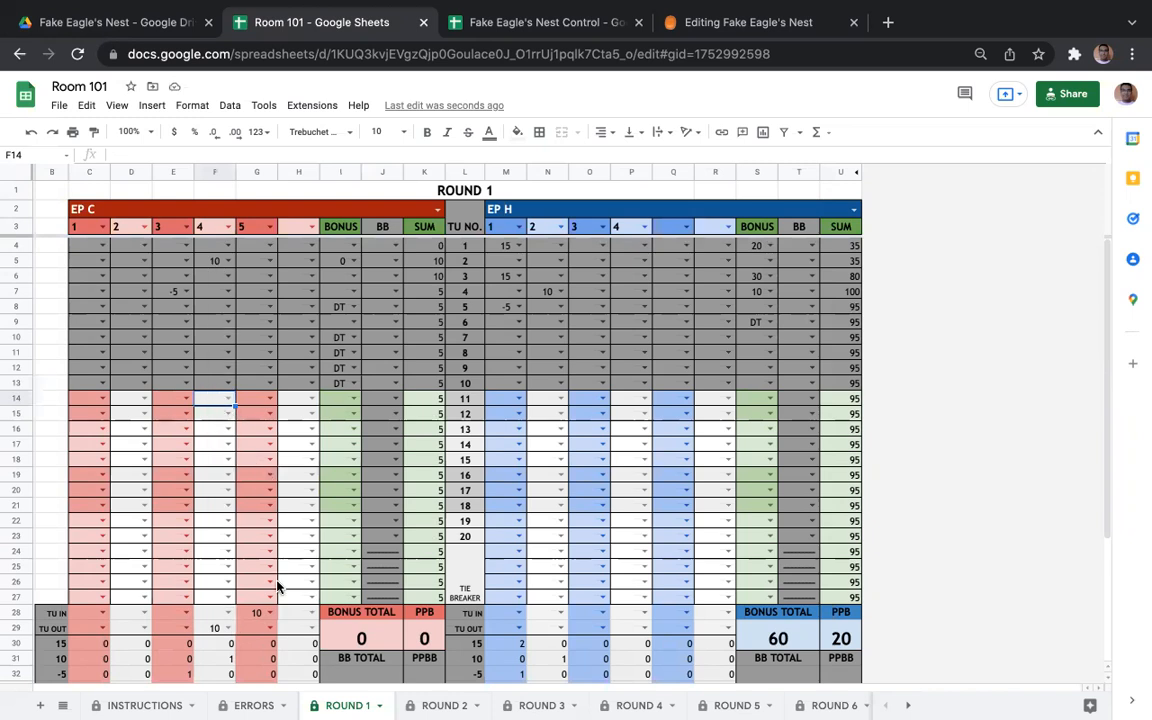
Step: Try a score of -5 for EP C's player 5 on tossup 11 and clear it
scroll(278, 586, "down", 1)
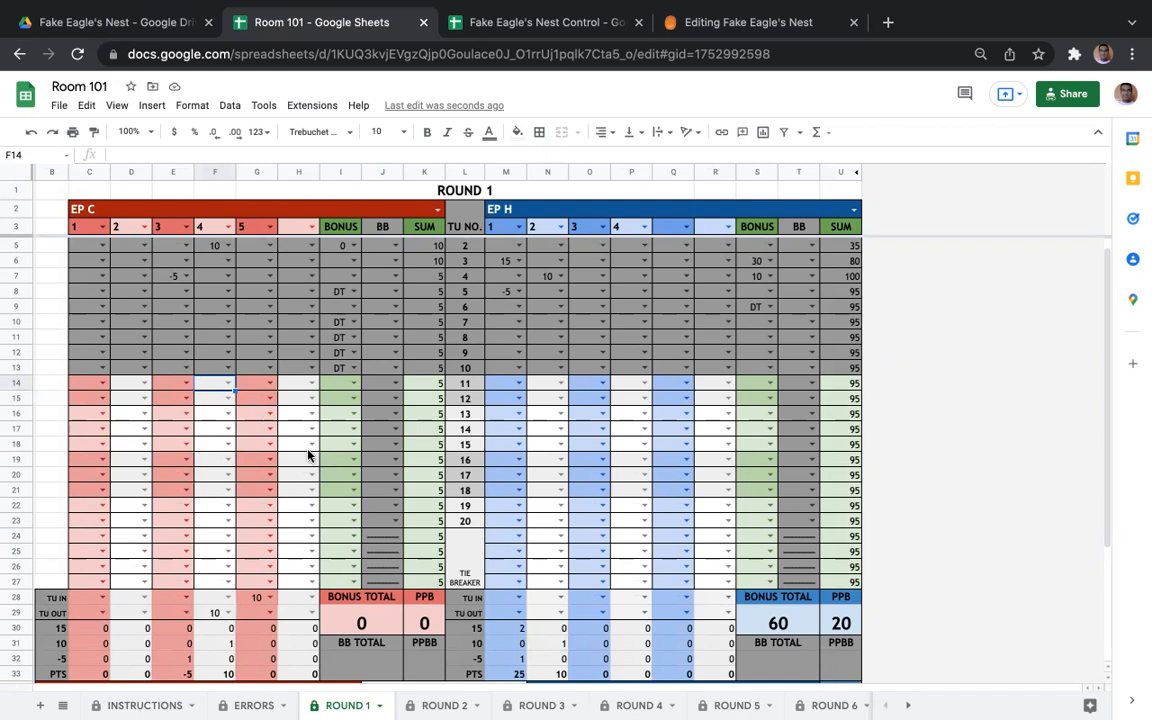
left_click(268, 383)
left_click(262, 402)
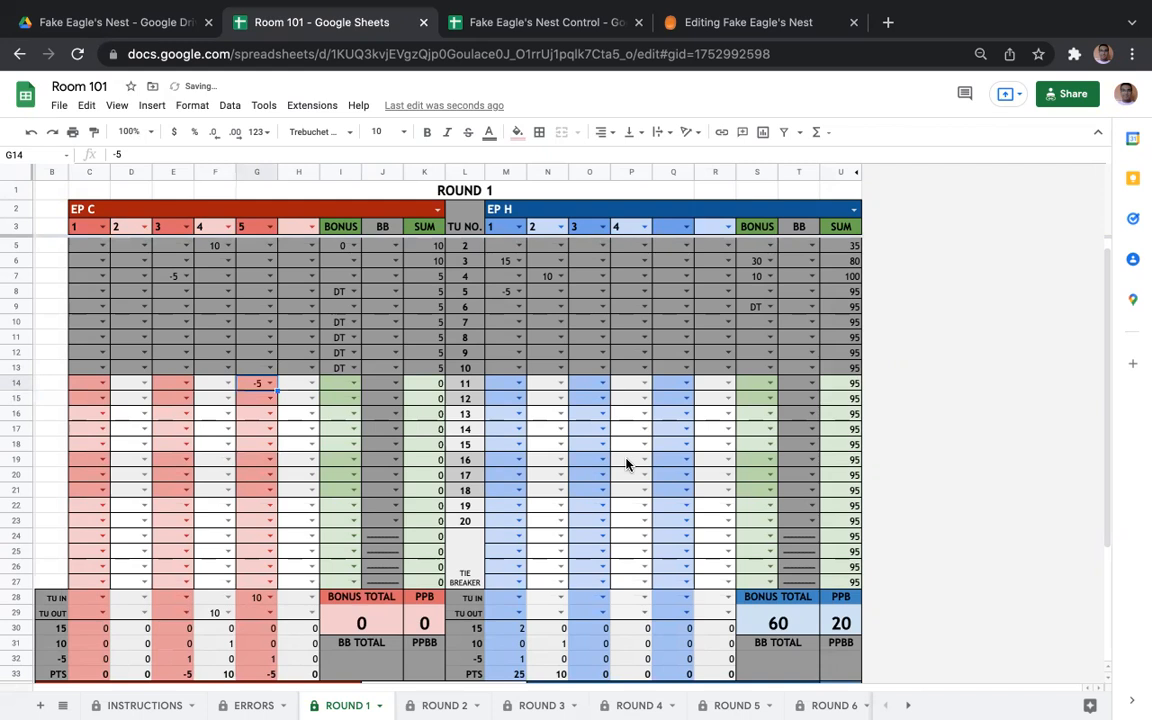
left_click(256, 459)
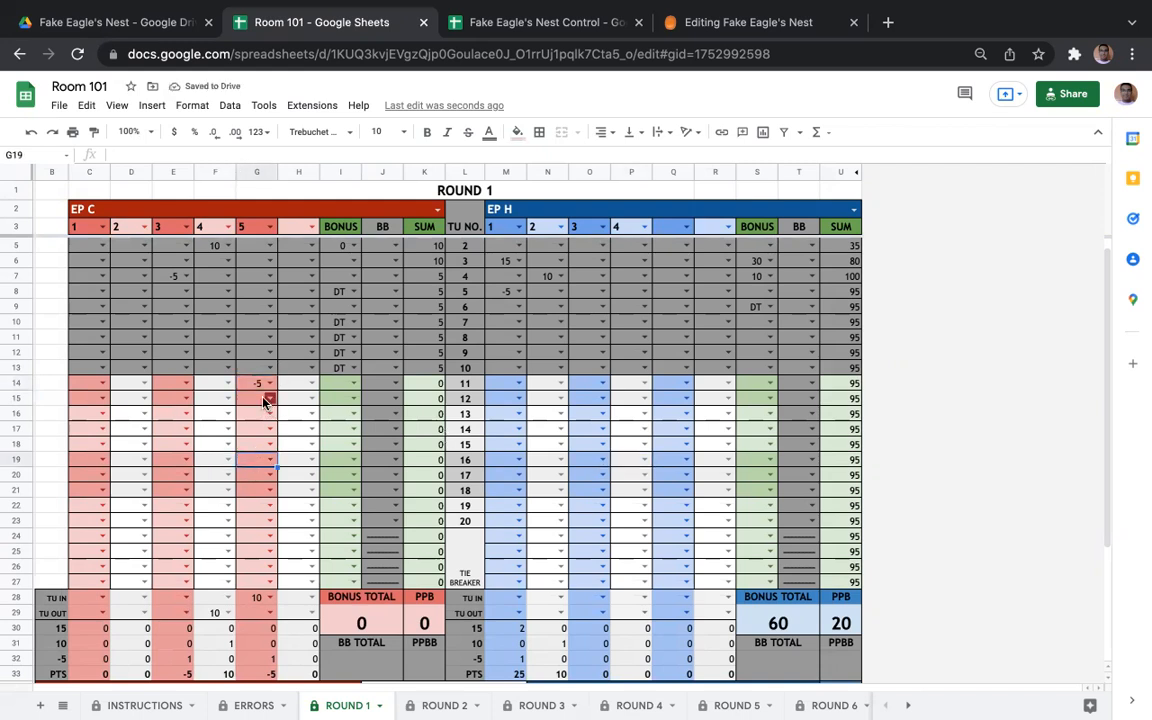
left_click(258, 387)
key("Delete")
Step: Score tossup 11 with 10 for EP C's player 5 and a bonus of 10
left_click(271, 384)
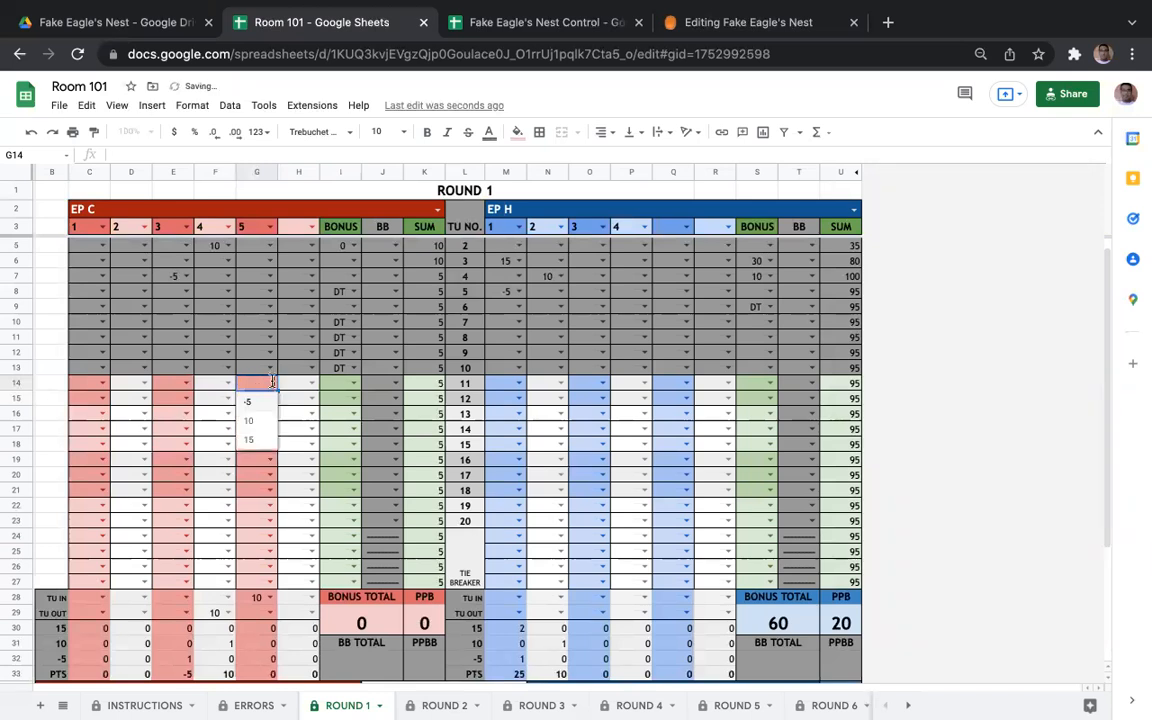
left_click(257, 427)
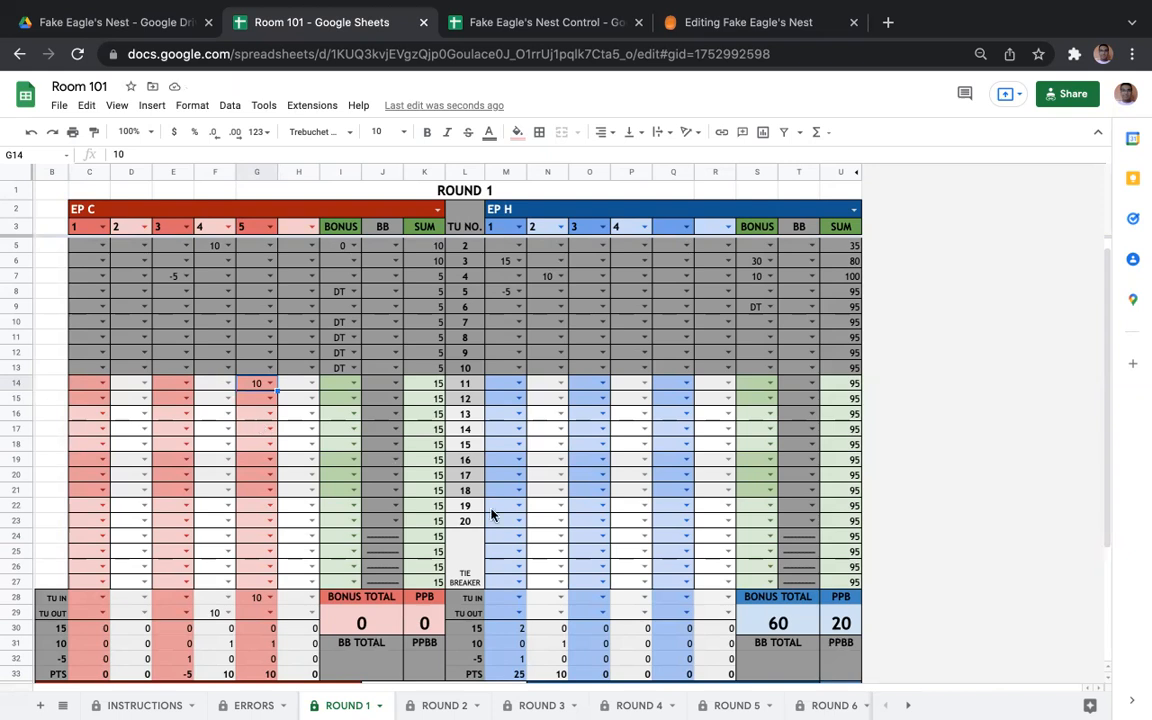
left_click(540, 521)
left_click(353, 383)
left_click(320, 420)
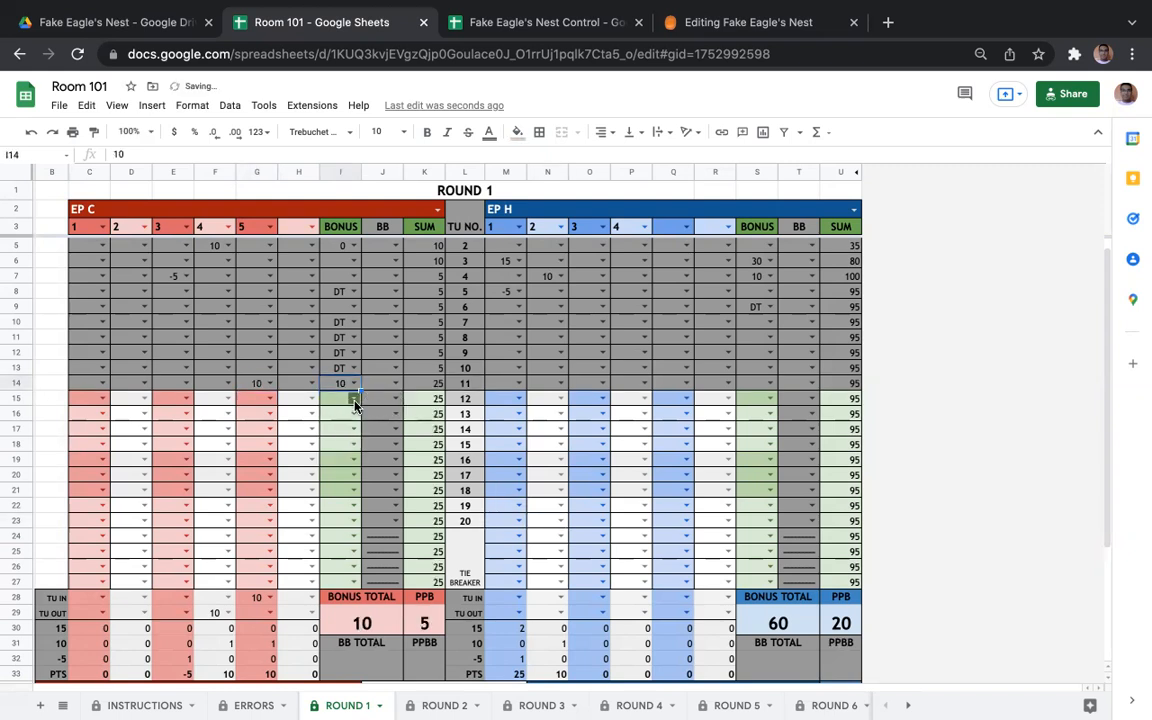
Step: Mark tossups 12 and 13 as DT in EP C's bonus column
left_click(353, 399)
left_click(336, 417)
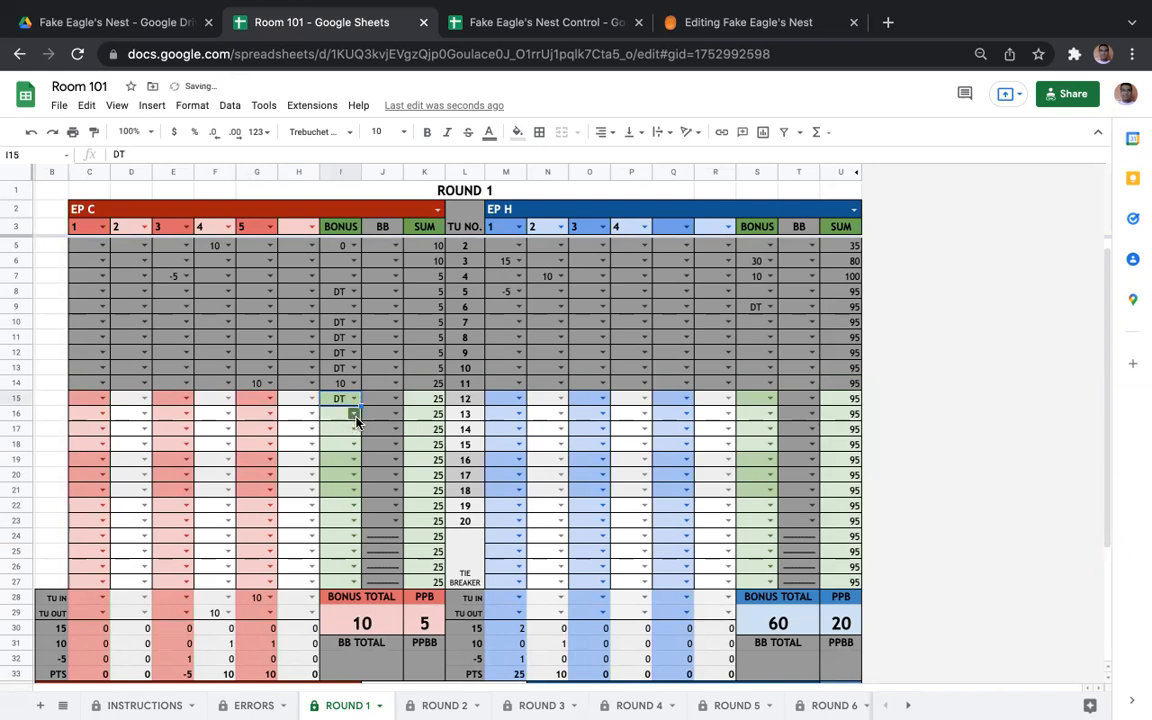
left_click(353, 414)
left_click(349, 433)
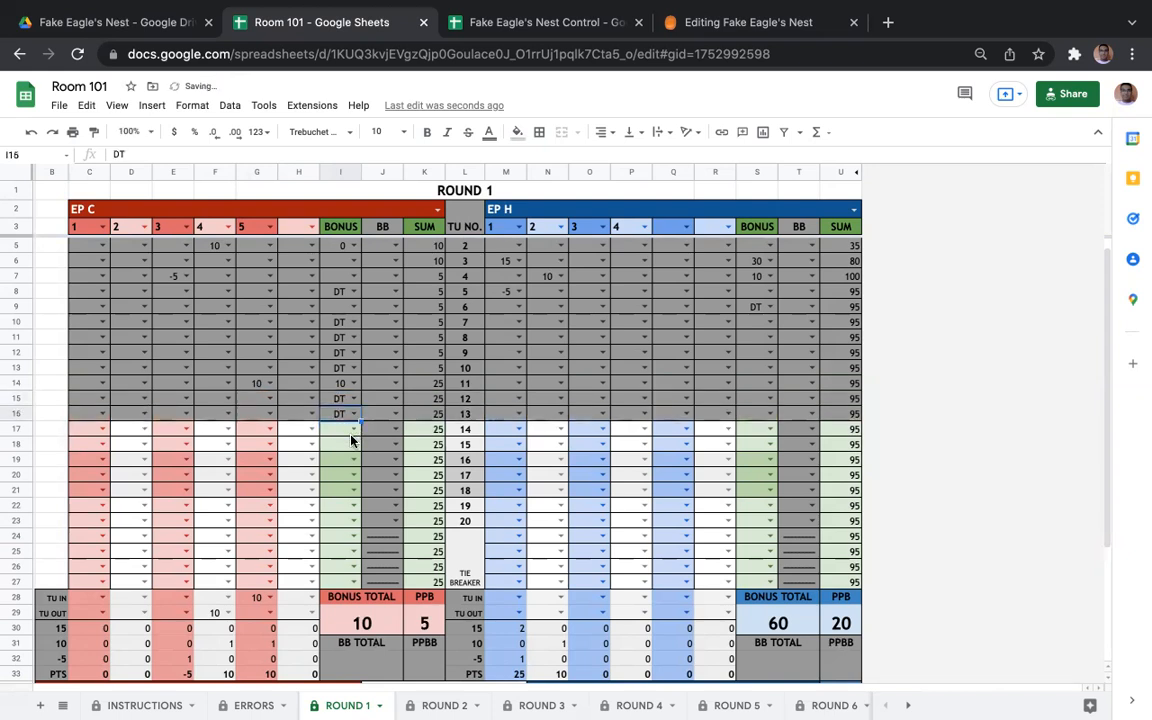
Step: Mark tossups 14 through 18 as DT in EP C's bonus column
left_click(353, 430)
left_click(350, 445)
left_click(353, 445)
left_click(350, 460)
left_click(353, 460)
left_click(349, 477)
left_click(353, 475)
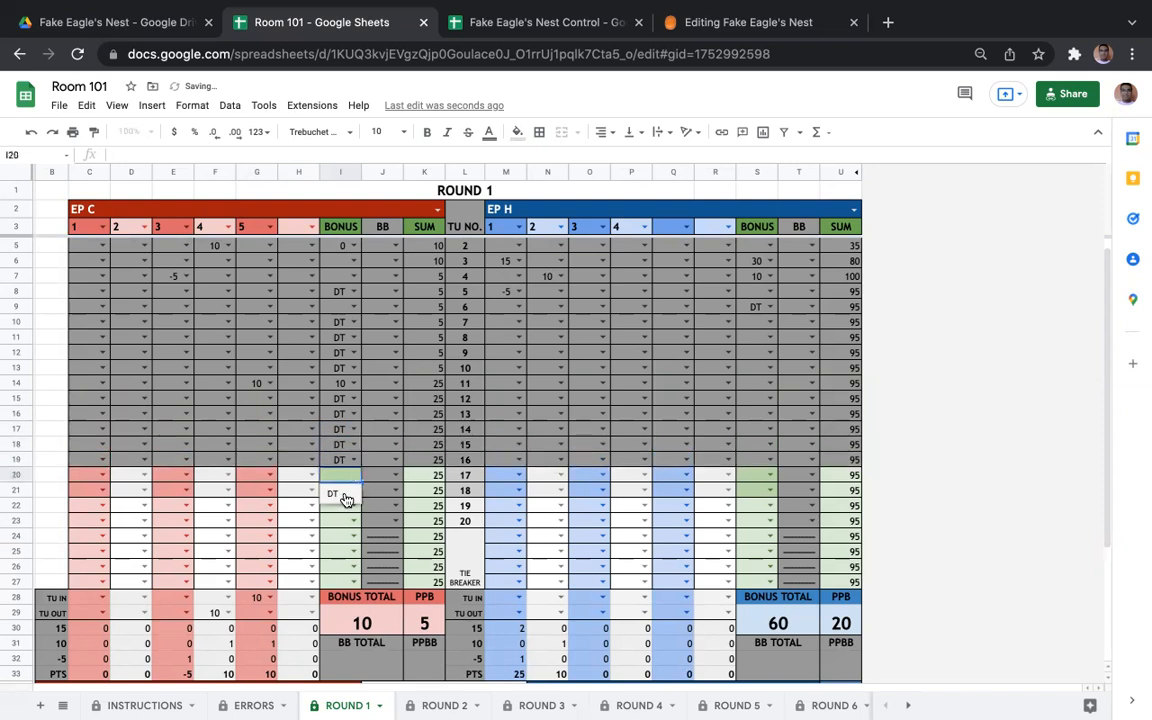
left_click(346, 497)
left_click(352, 491)
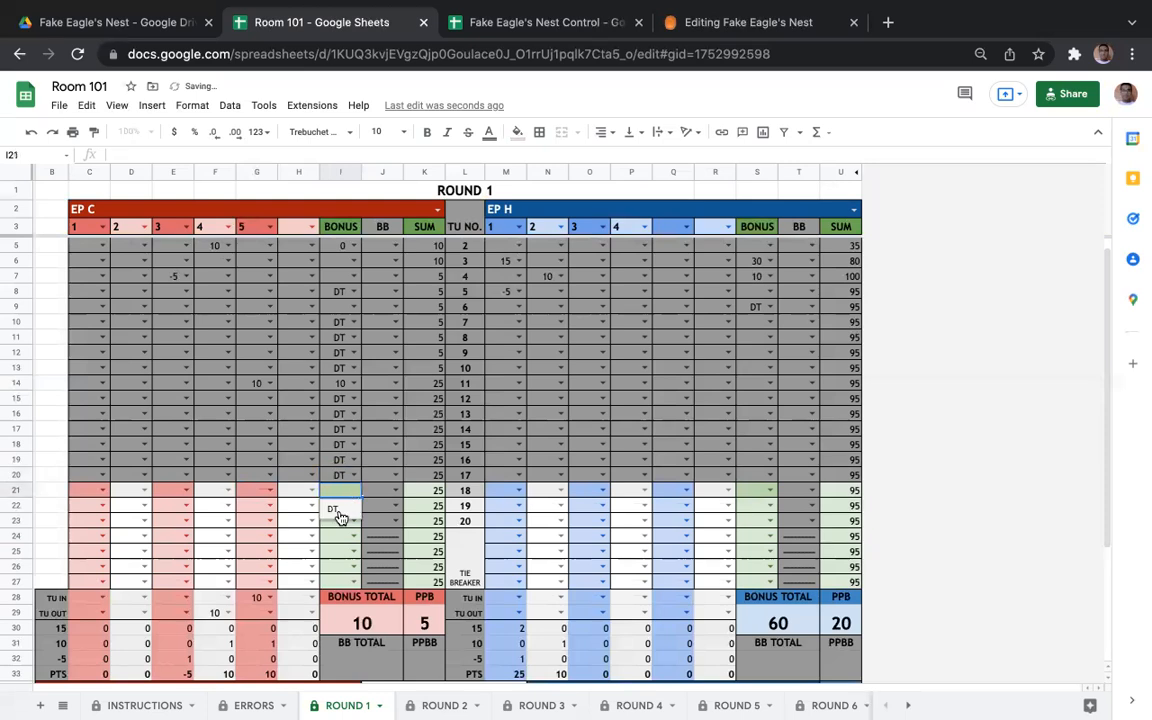
left_click(335, 512)
Step: Score tossup 19 with 15 for EP C's player 4 and a bonus of 30
left_click(228, 506)
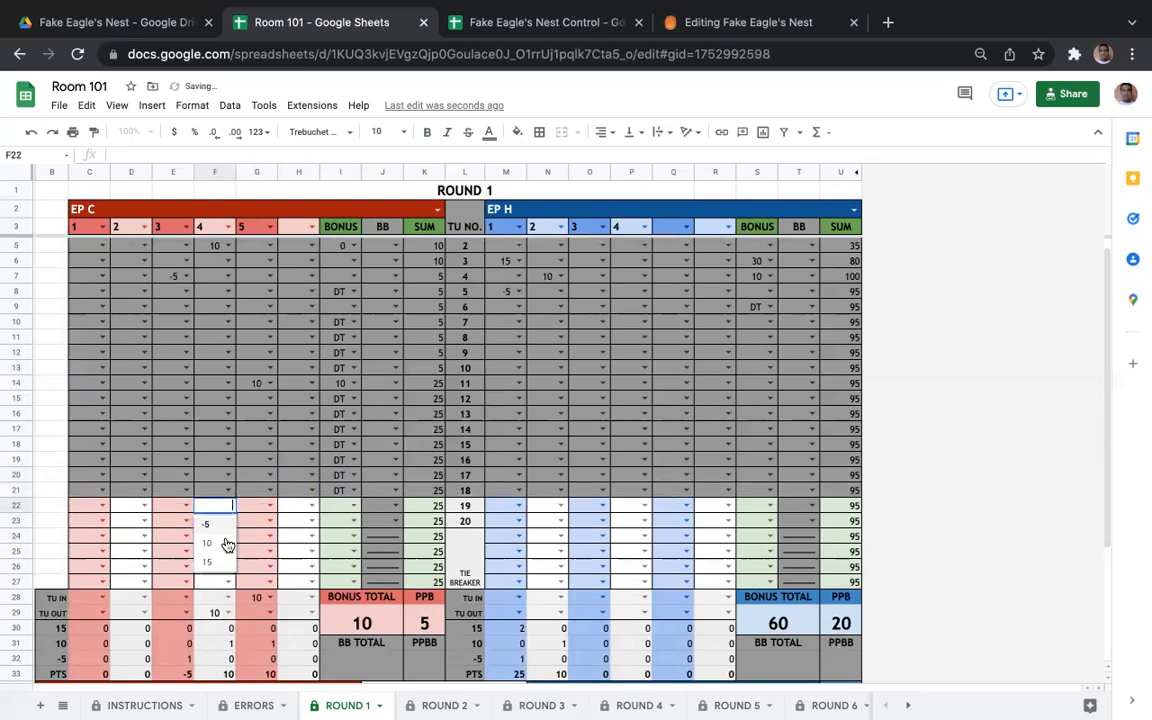
left_click(216, 558)
left_click(340, 512)
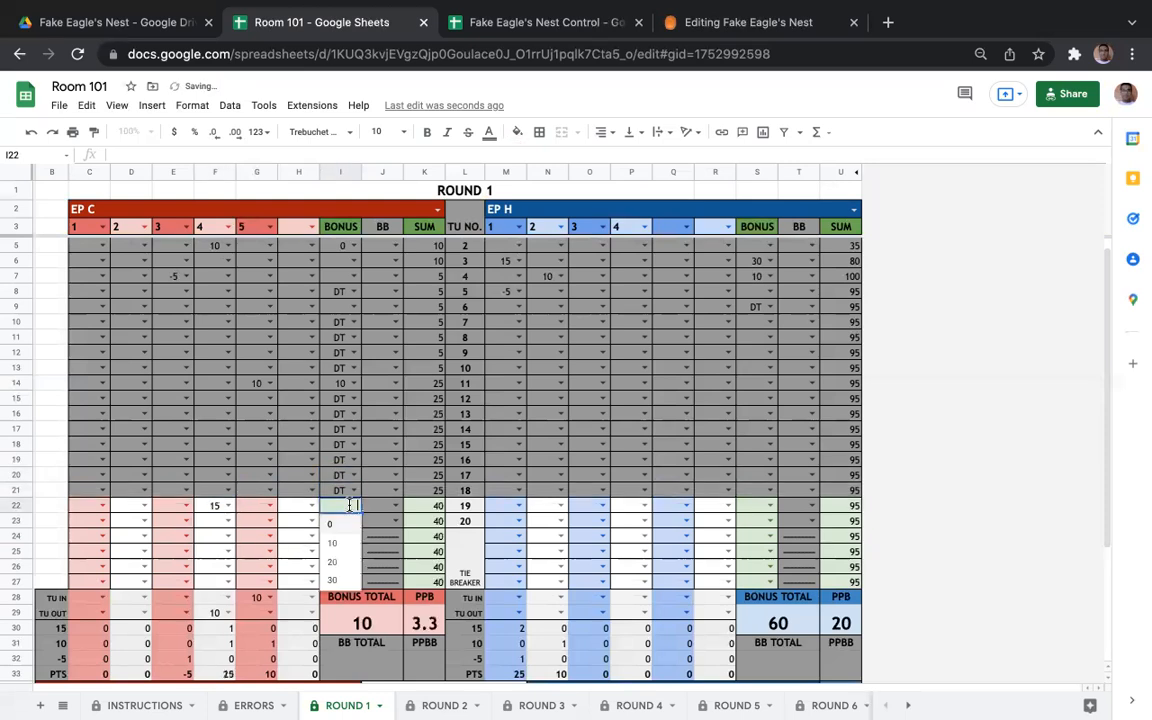
left_click(337, 575)
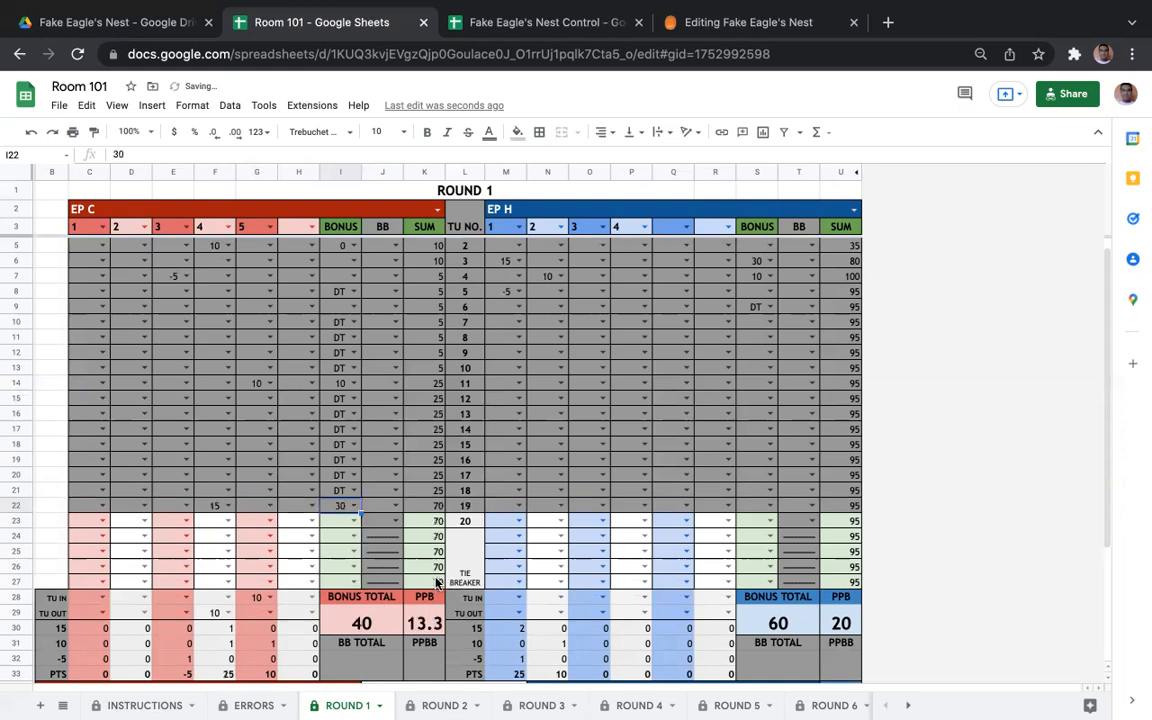
Step: Score tossup 20 with 15 for EP C's player 4 and a bonus of 10
left_click(220, 519)
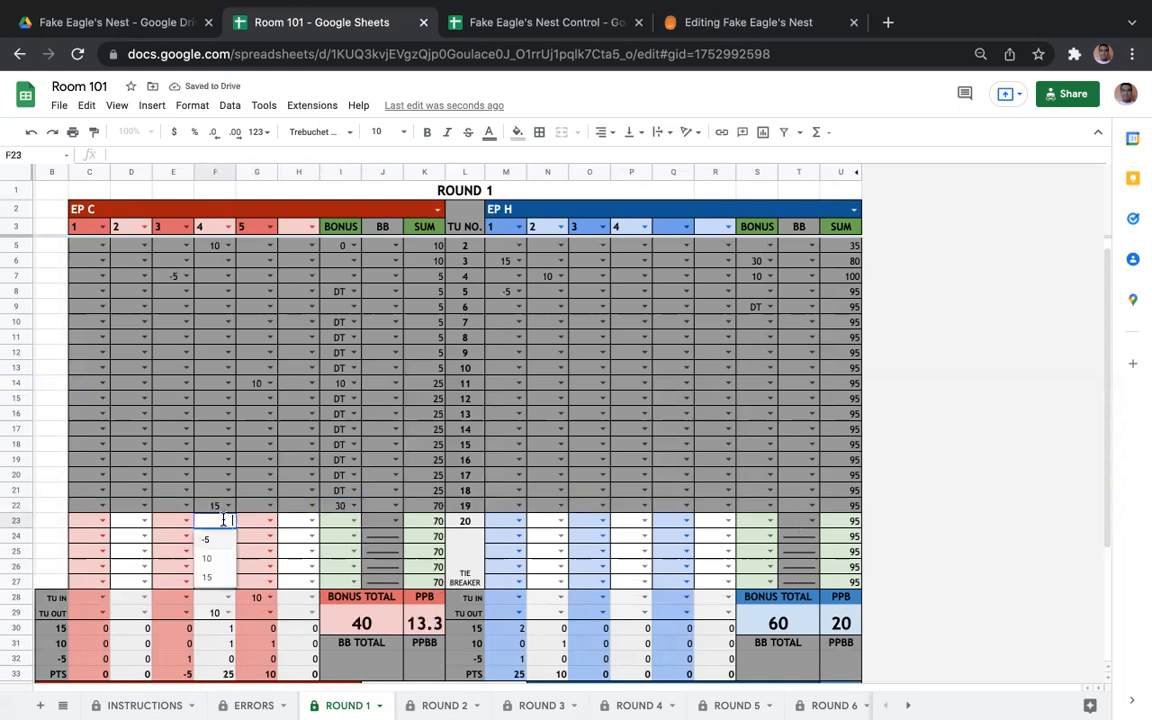
left_click(209, 577)
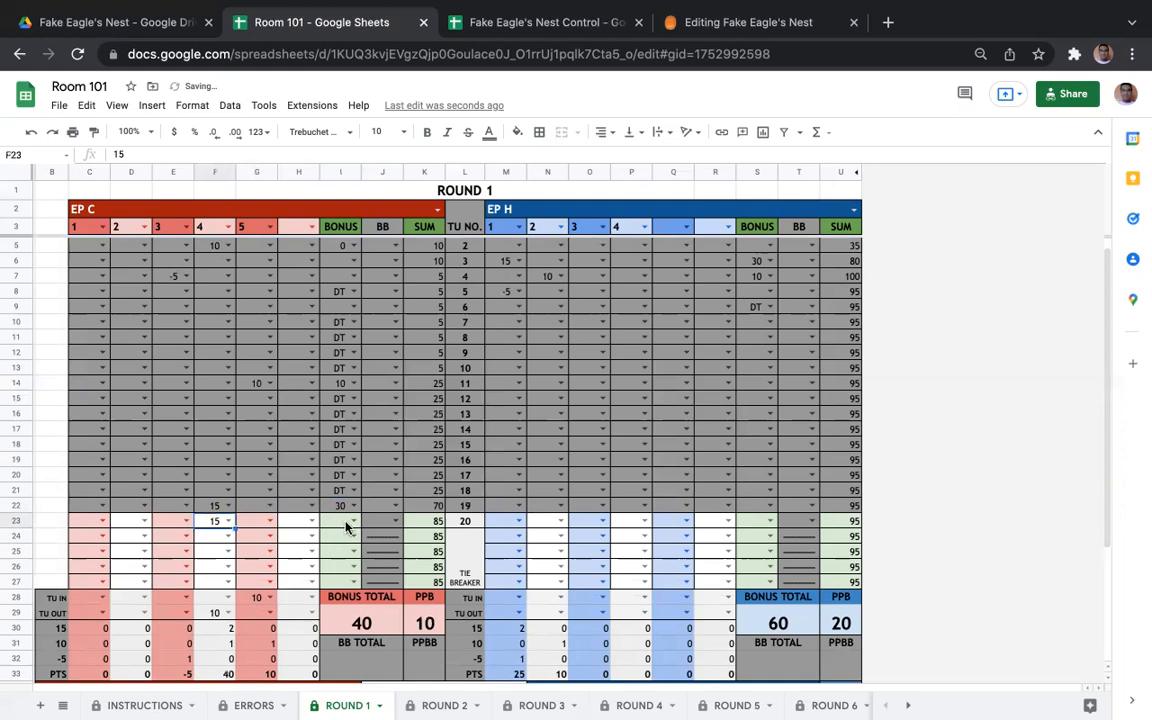
left_click(351, 524)
left_click(338, 562)
left_click(465, 527)
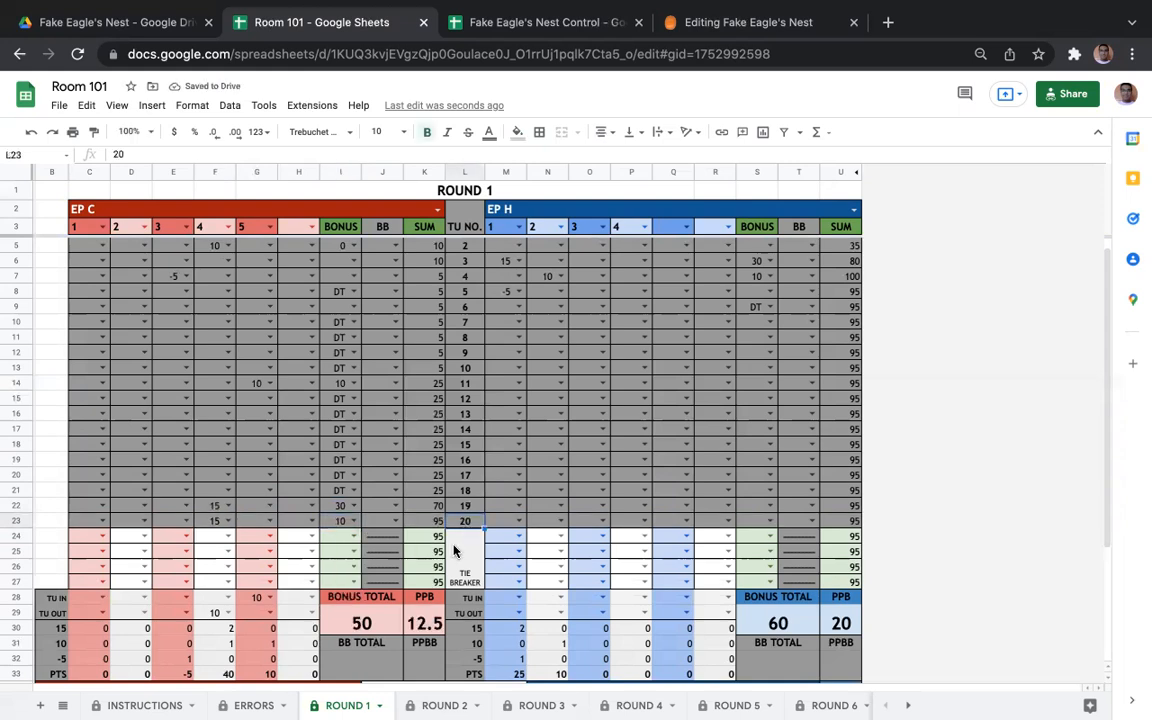
Step: Score 15 for EP H's player 1 on the first tiebreaker and 15 for EP C's player 5 on the second
left_click(414, 540)
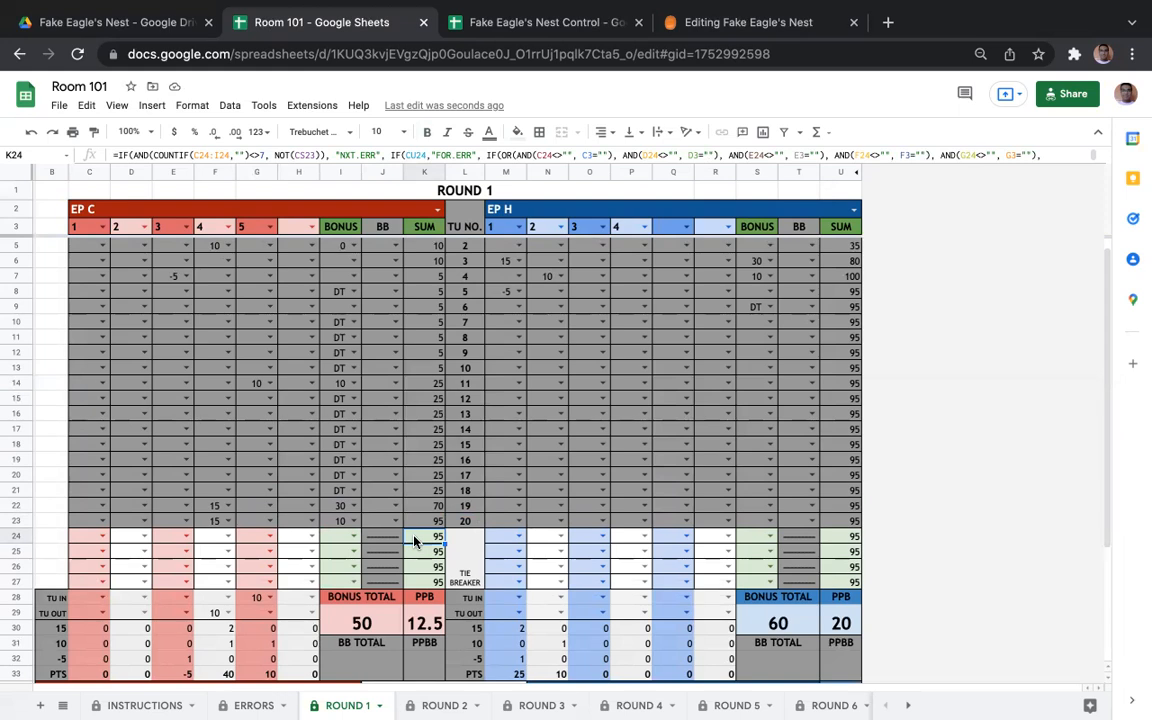
left_click(520, 537)
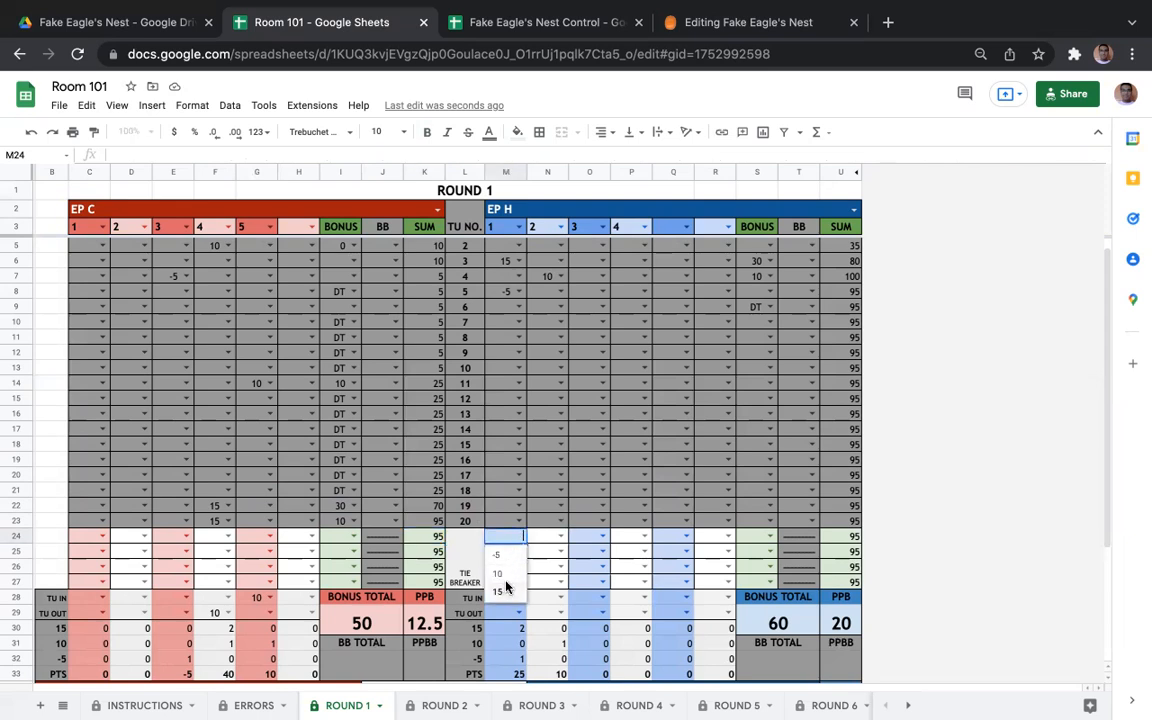
left_click(505, 589)
left_click(269, 551)
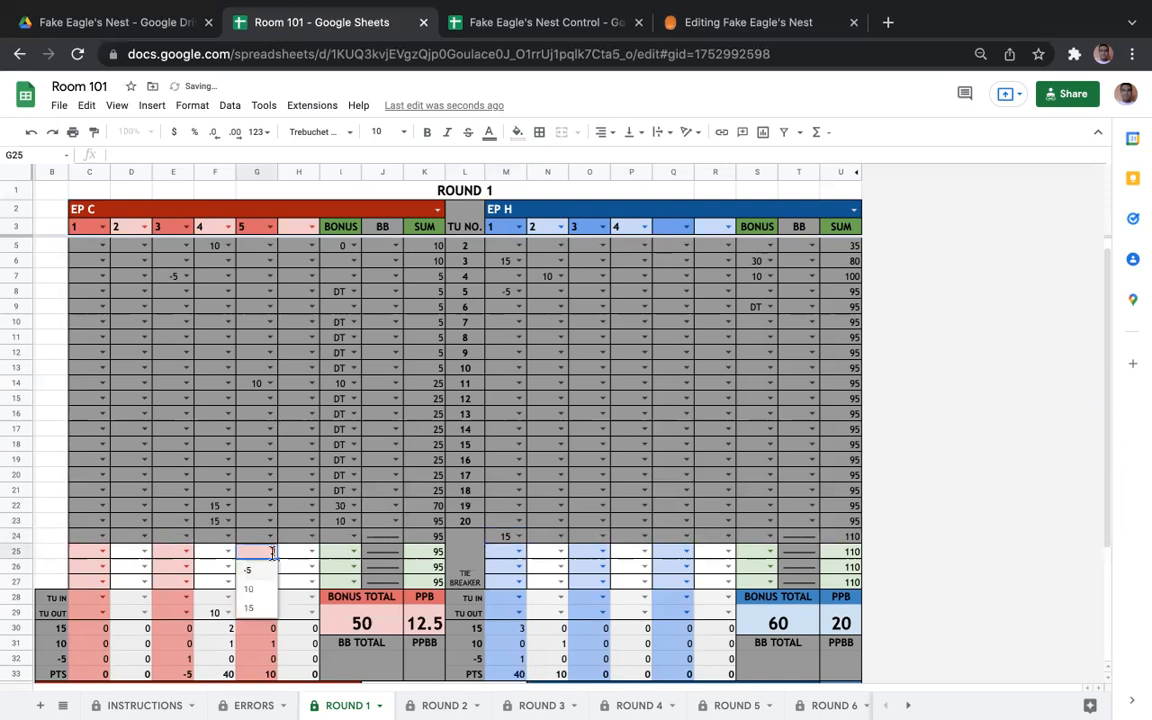
left_click(253, 606)
Step: Score the third tiebreaker with -5 for EP C's player 5 and 10 for EP H's player 1
left_click(269, 570)
left_click(248, 585)
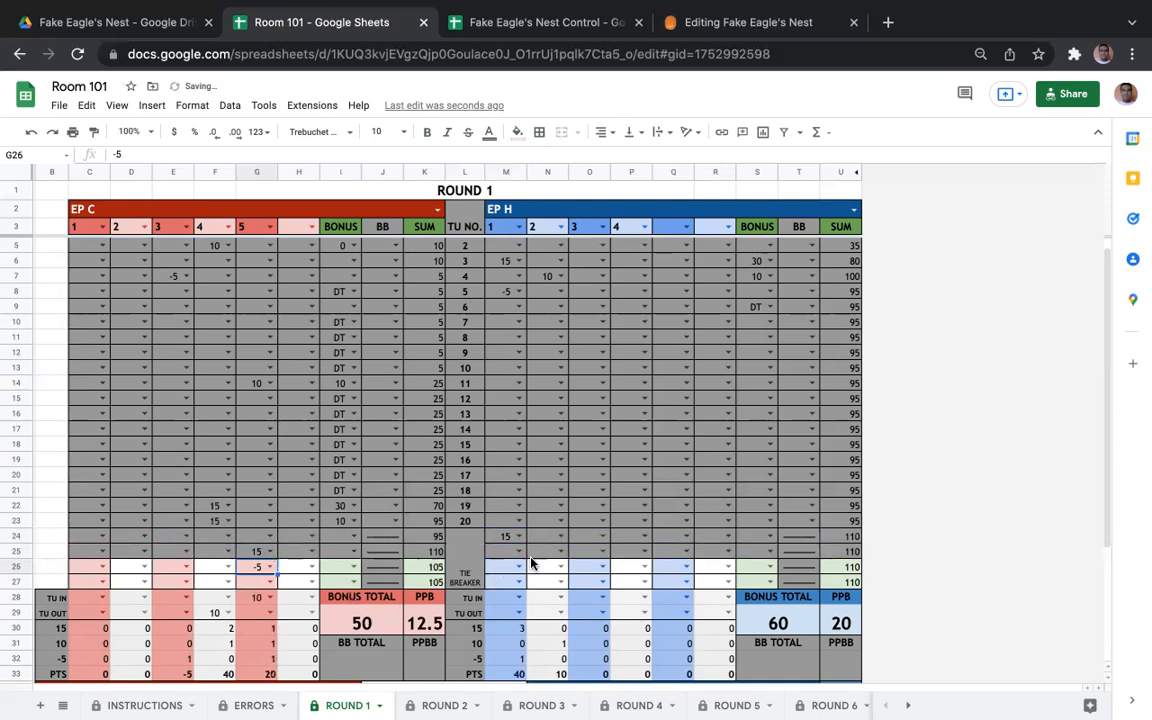
left_click(519, 566)
left_click(506, 585)
left_click(592, 567)
left_click(499, 552)
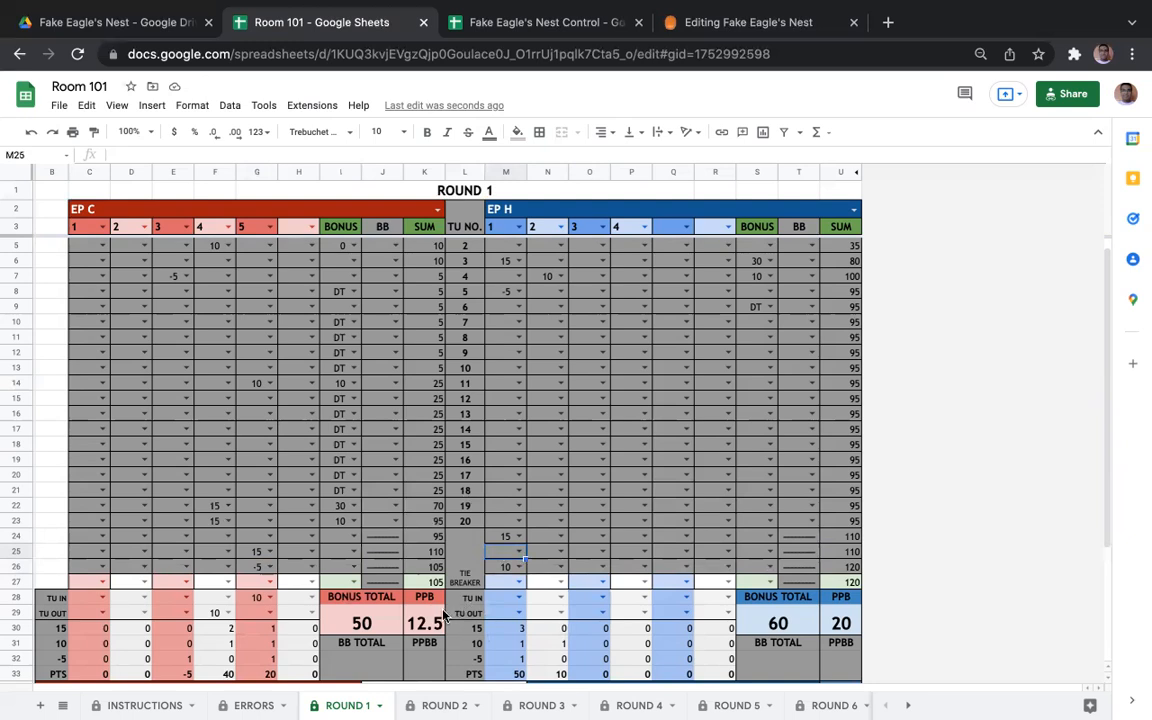
Step: Check the final Round 1 scores of EP C and EP H below the tiebreaker rows
left_click(424, 582)
scroll(501, 622, "down", 1)
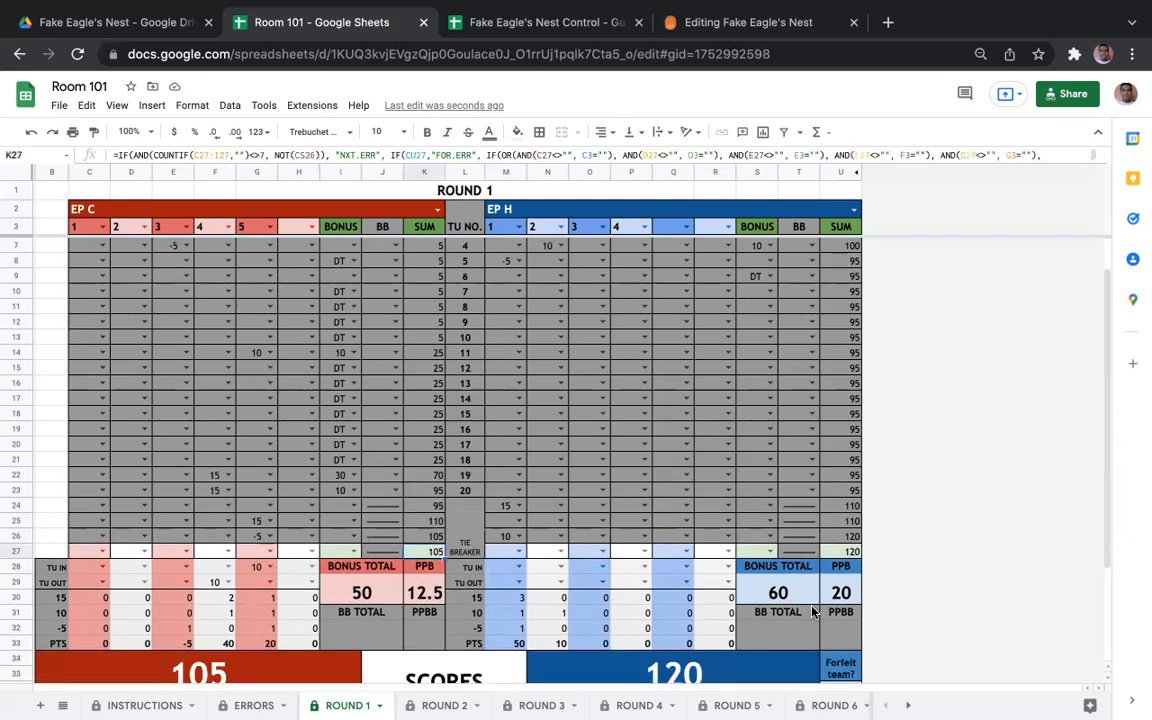
scroll(501, 622, "down", 2)
left_click(612, 625)
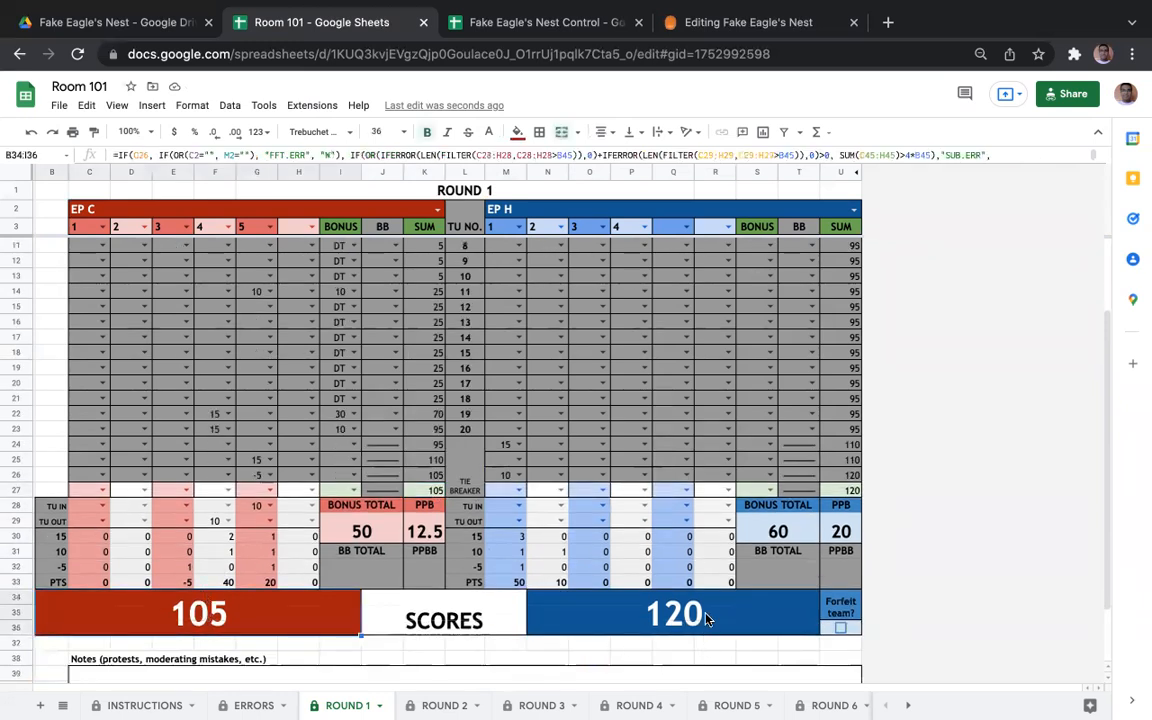
left_click(313, 624)
scroll(342, 615, "down", 1)
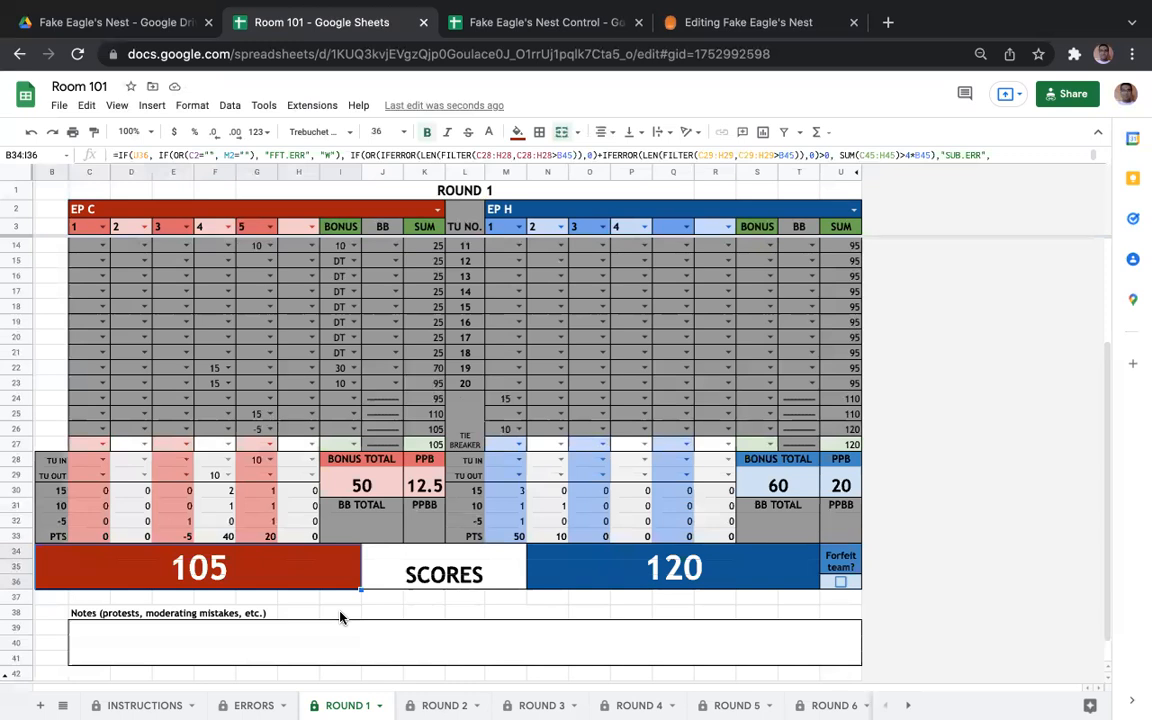
Step: Look up Room 101's Round 2 pairing in the tournament schedule and set the Round 2 sheet's teams to EP E and EP G
left_click(437, 704)
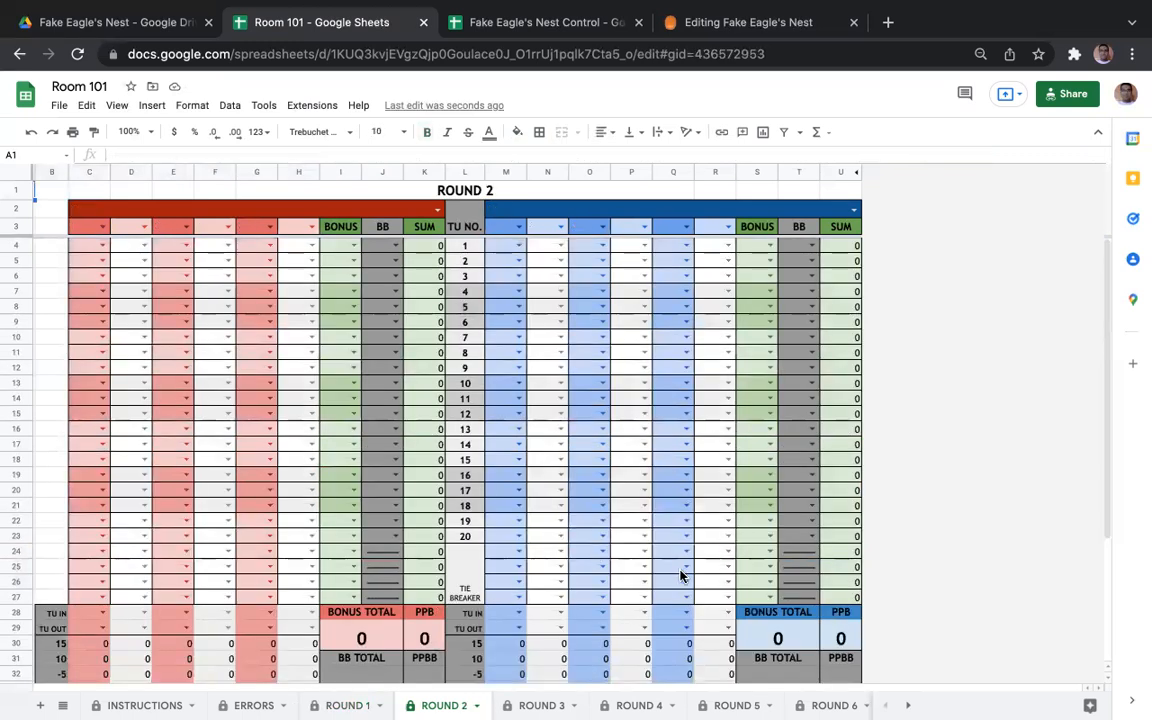
scroll(680, 578, "down", 1)
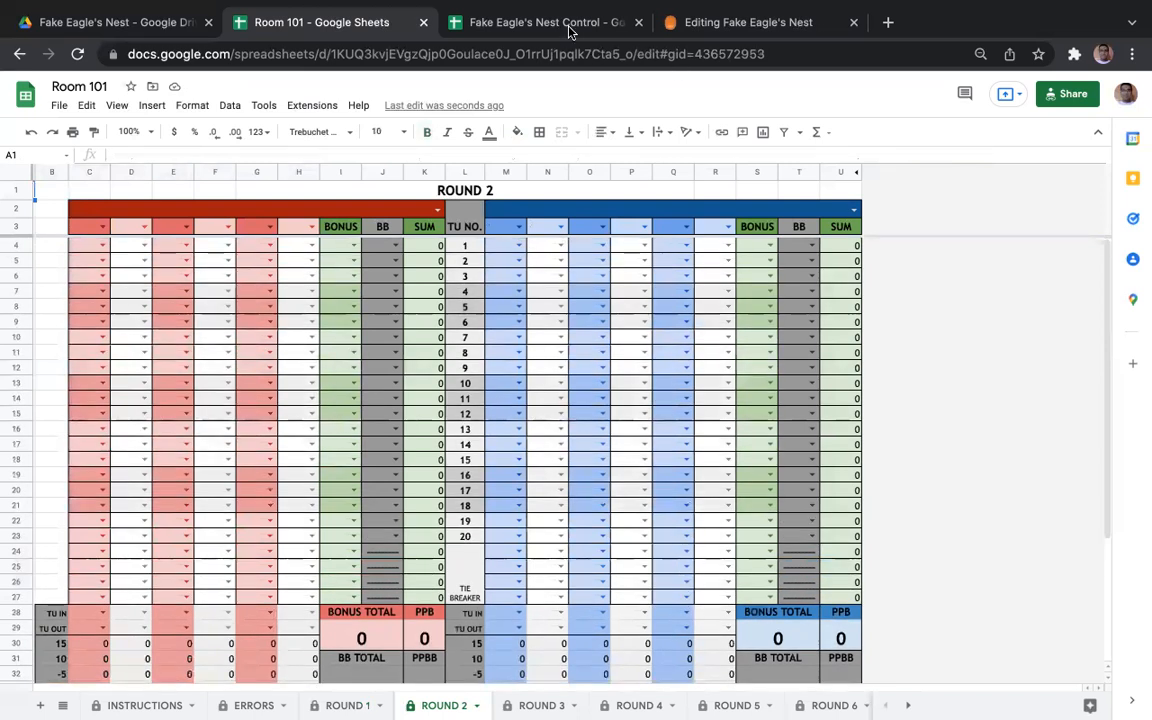
left_click(508, 28)
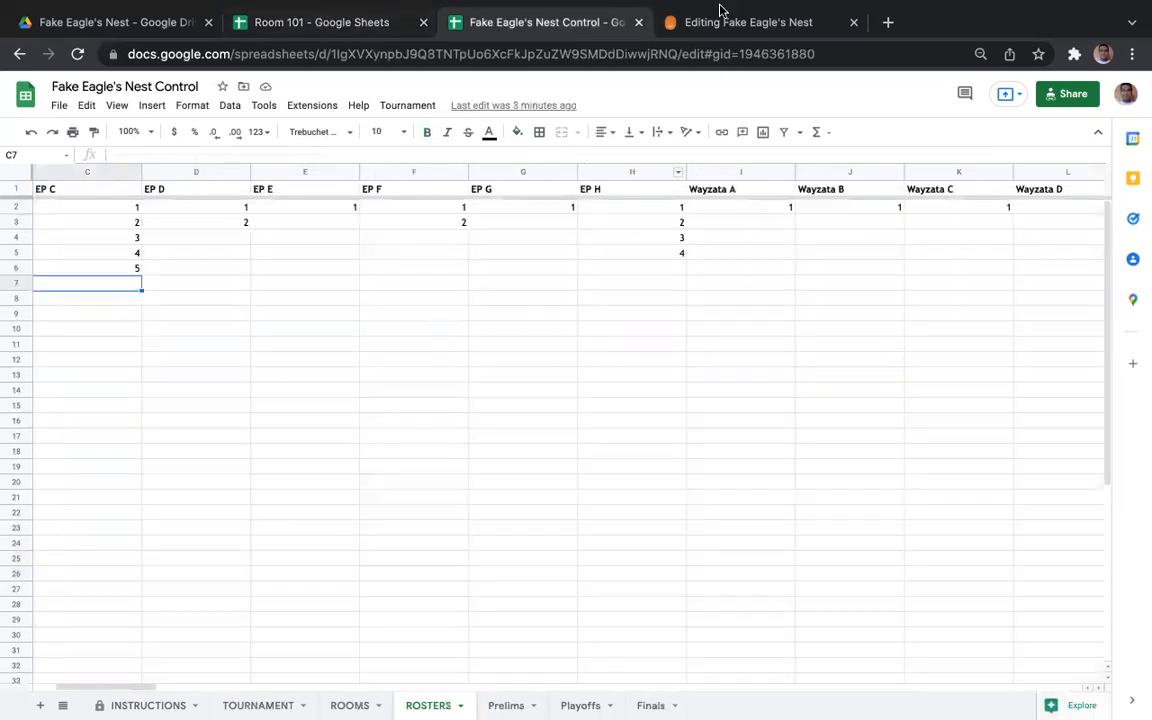
left_click(690, 21)
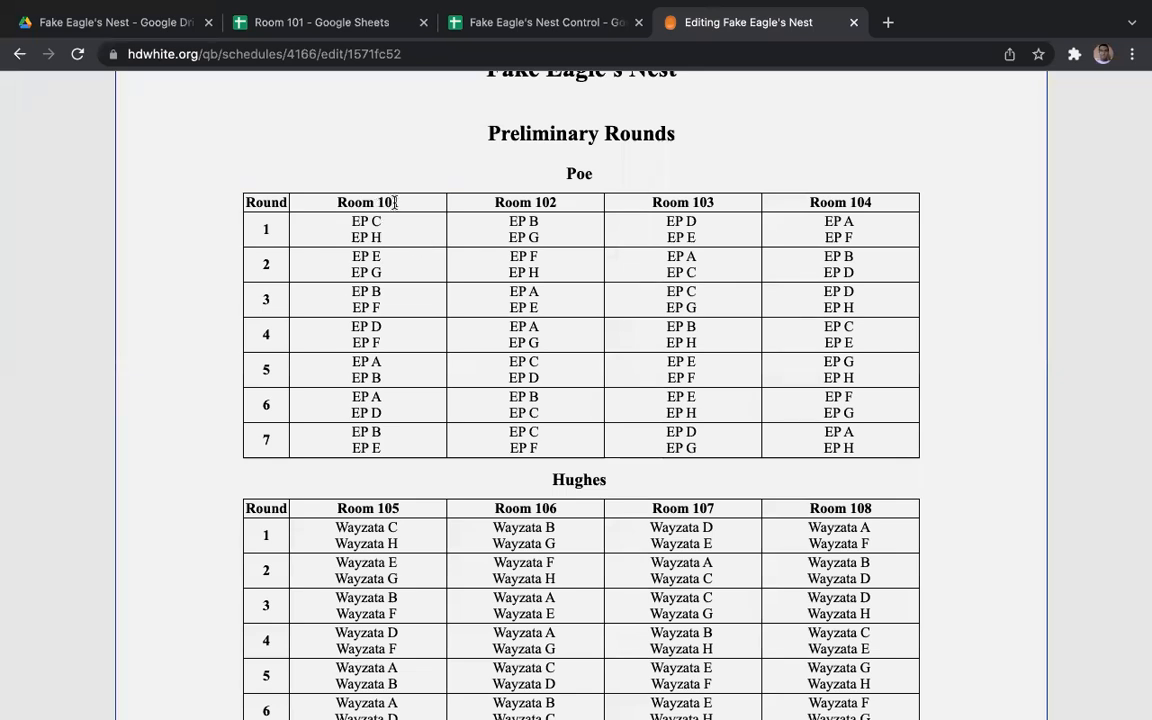
left_click(405, 24)
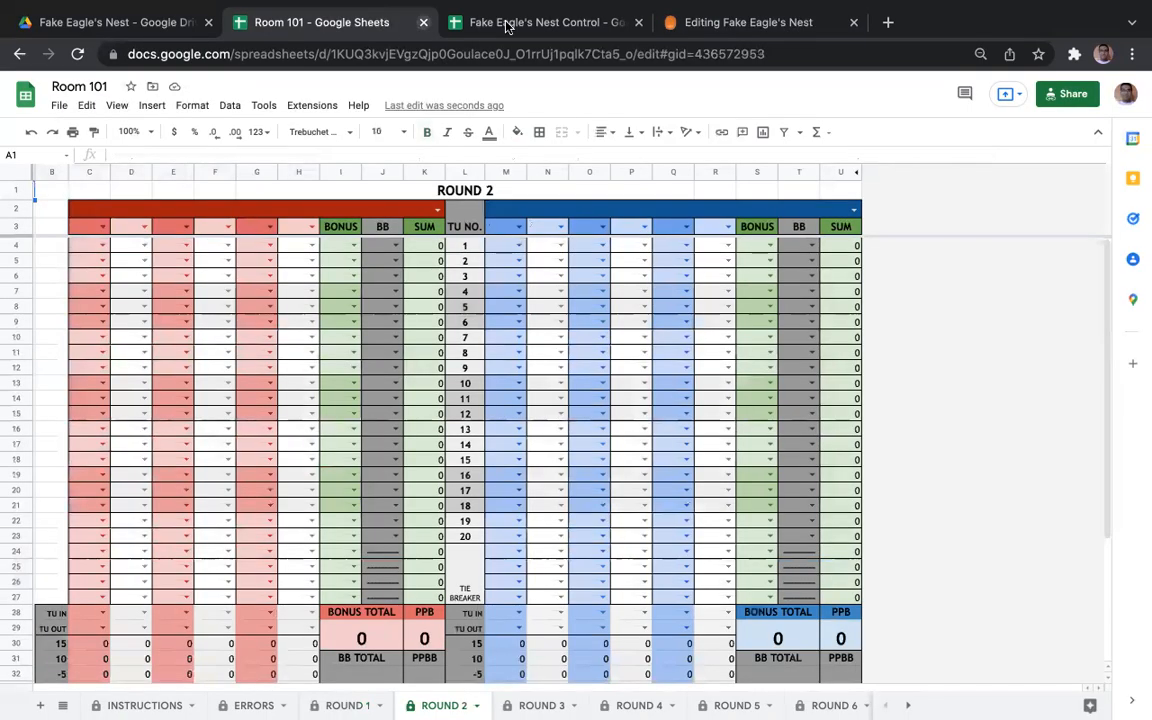
left_click(434, 208)
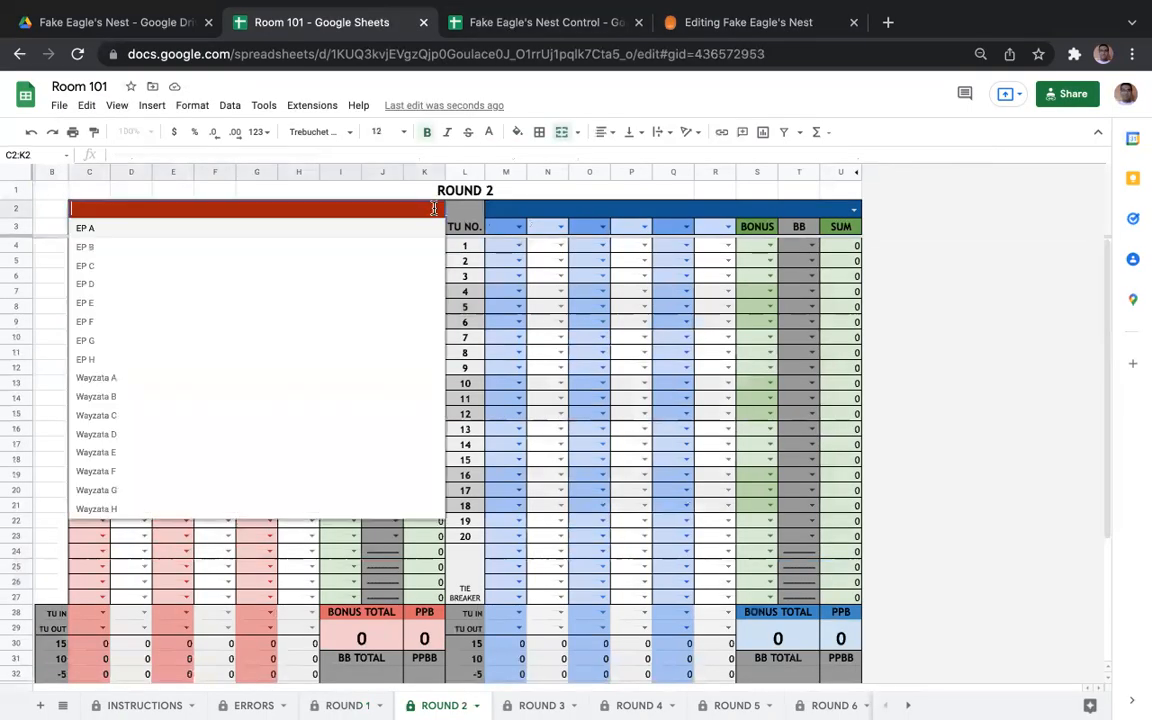
left_click(185, 304)
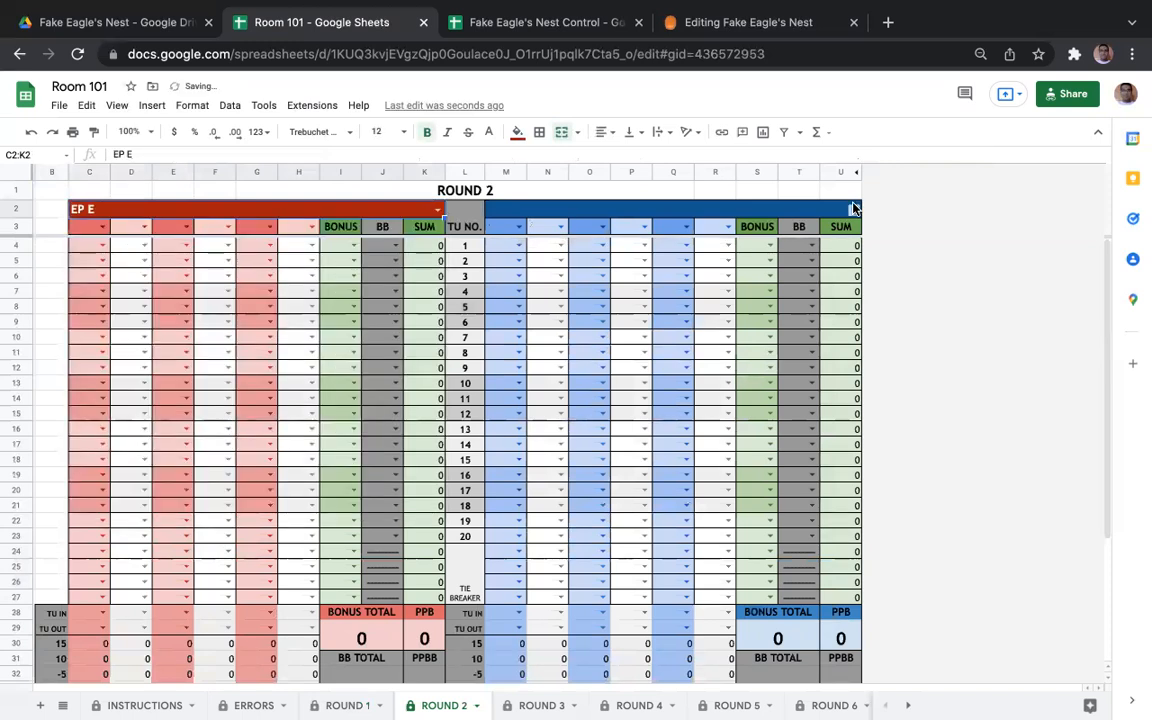
left_click(854, 208)
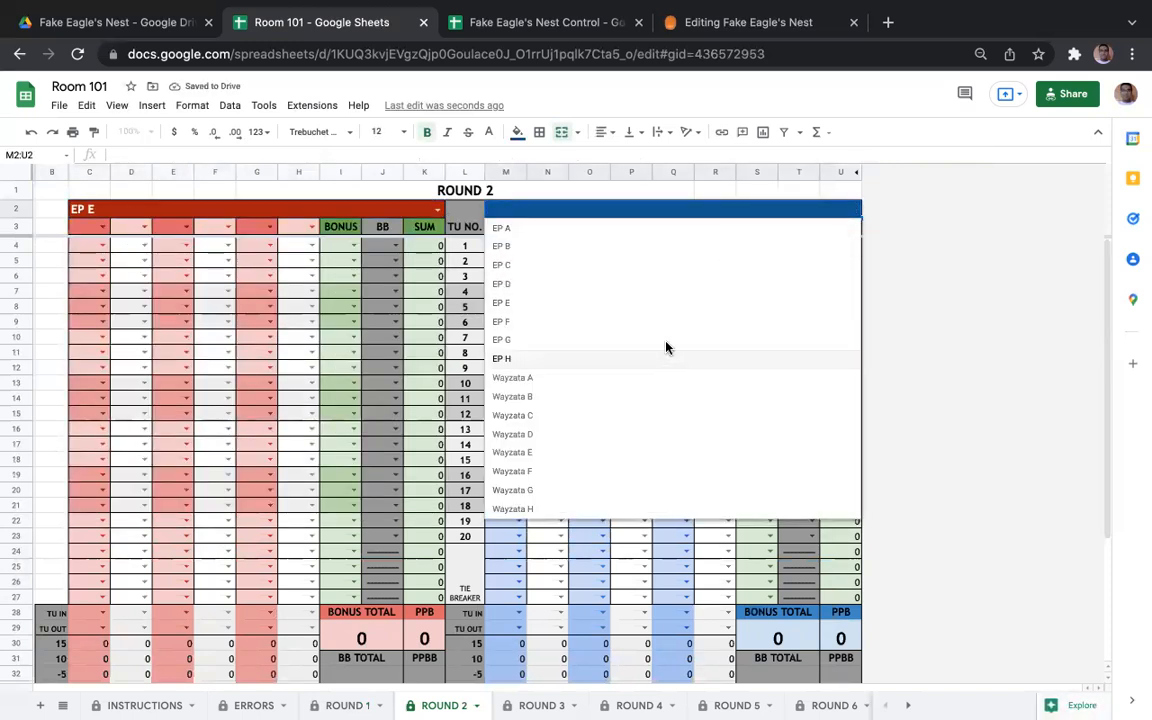
left_click(667, 341)
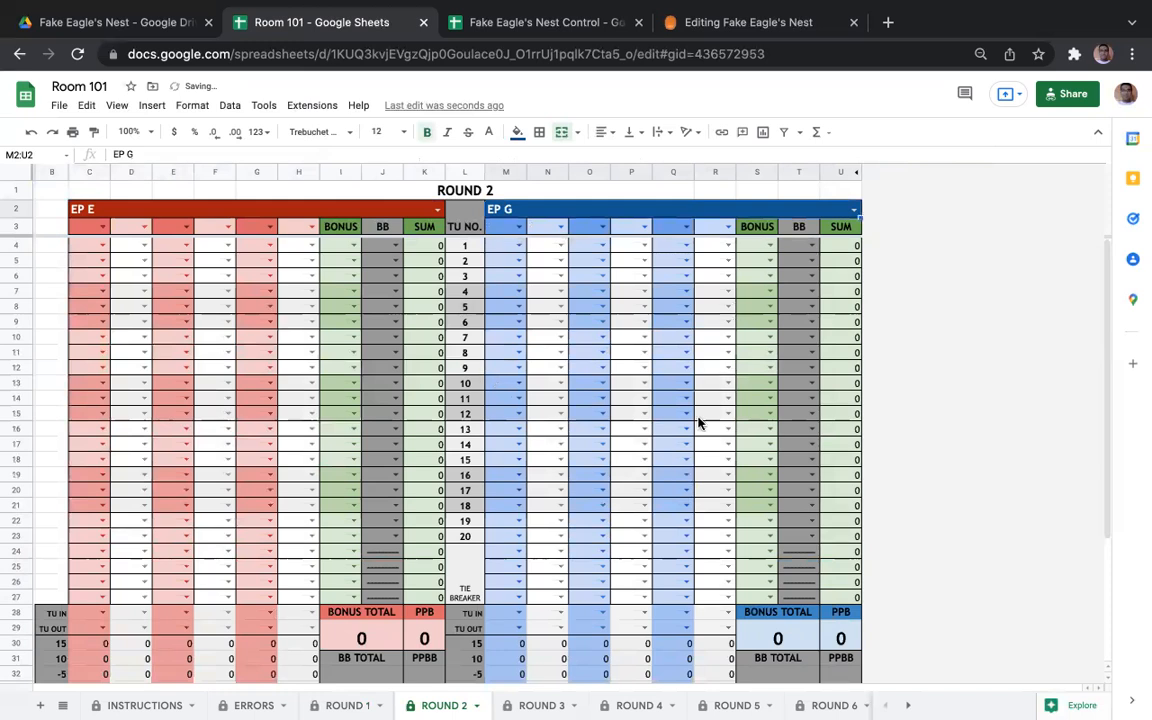
Step: Try marking the Round 2 match as a forfeit and clear the forfeit mark
scroll(725, 535, "down", 3)
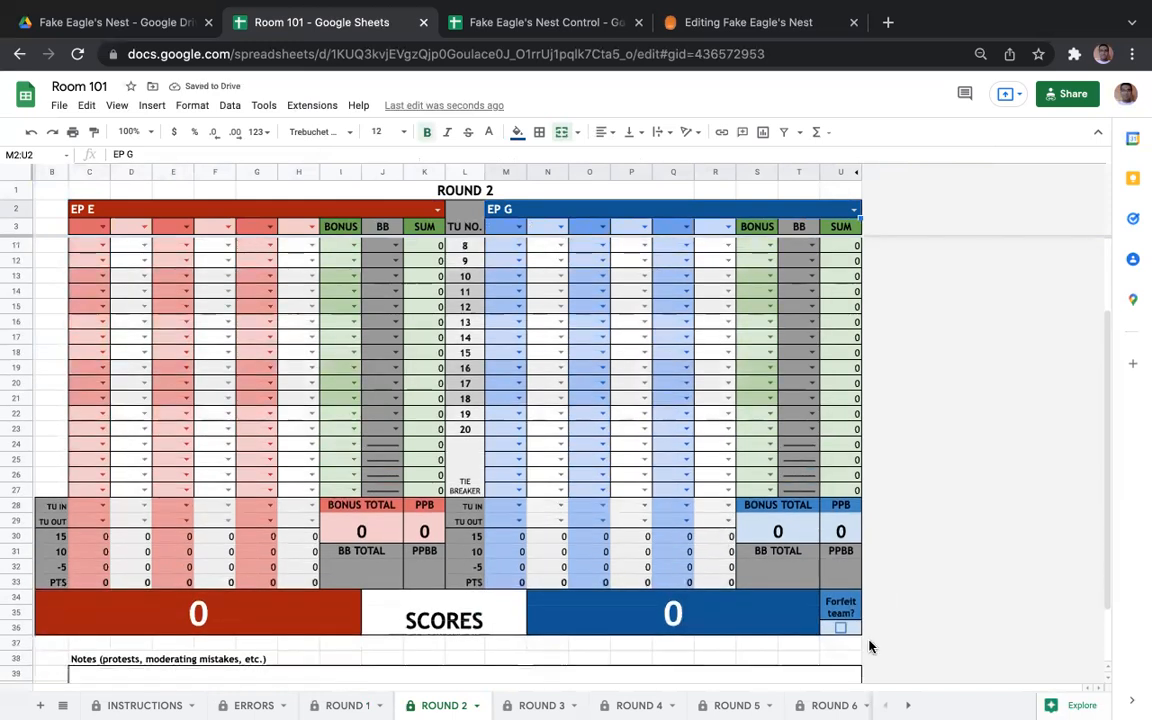
left_click(840, 628)
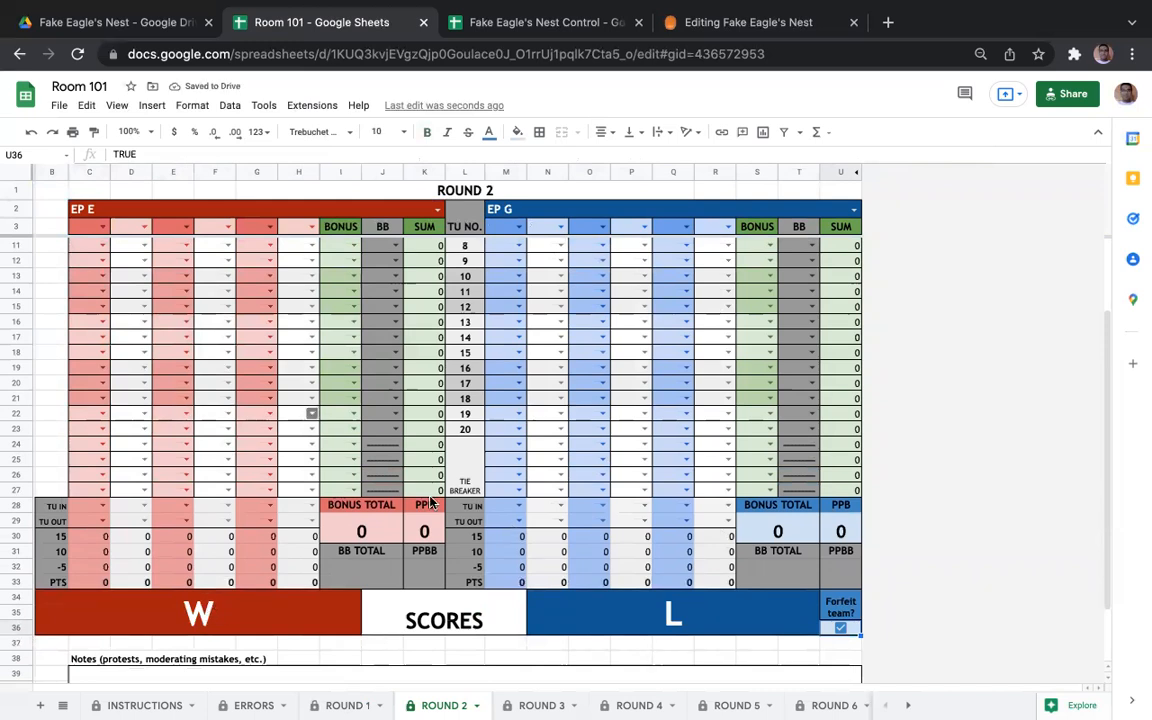
scroll(395, 455, "down", 1)
left_click(841, 599)
scroll(828, 538, "up", 3)
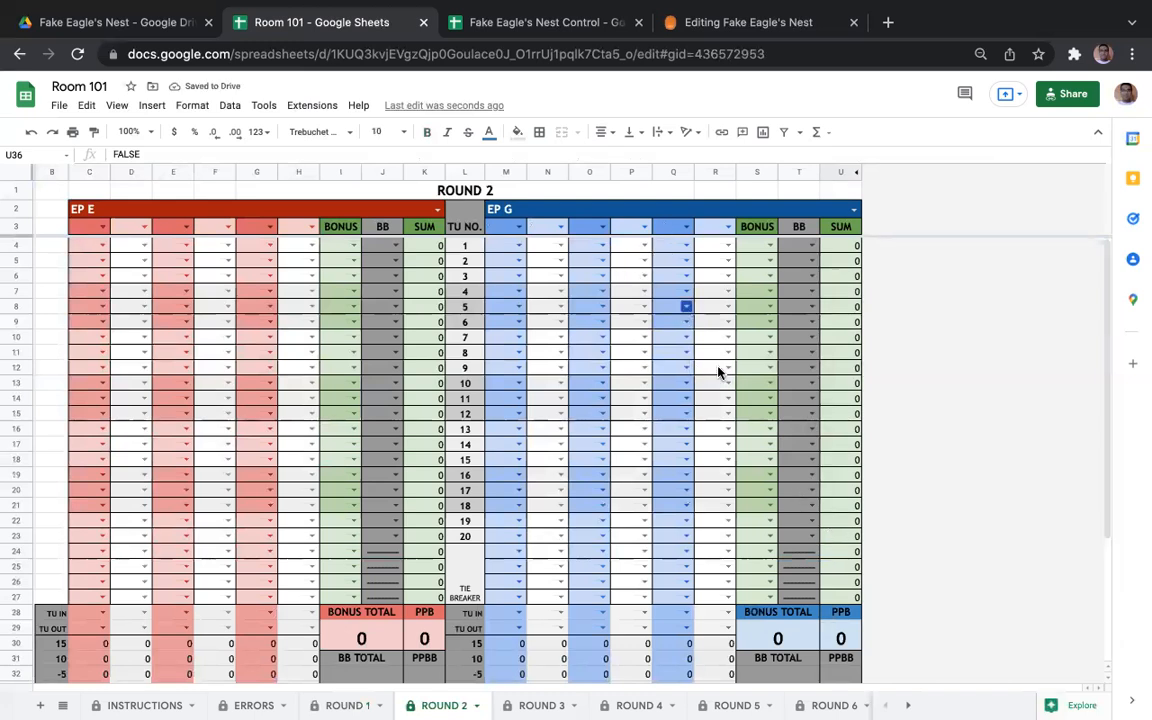
Step: Enter the note "Bye" in the notes box of the Round 2 sheet
scroll(276, 581, "down", 4)
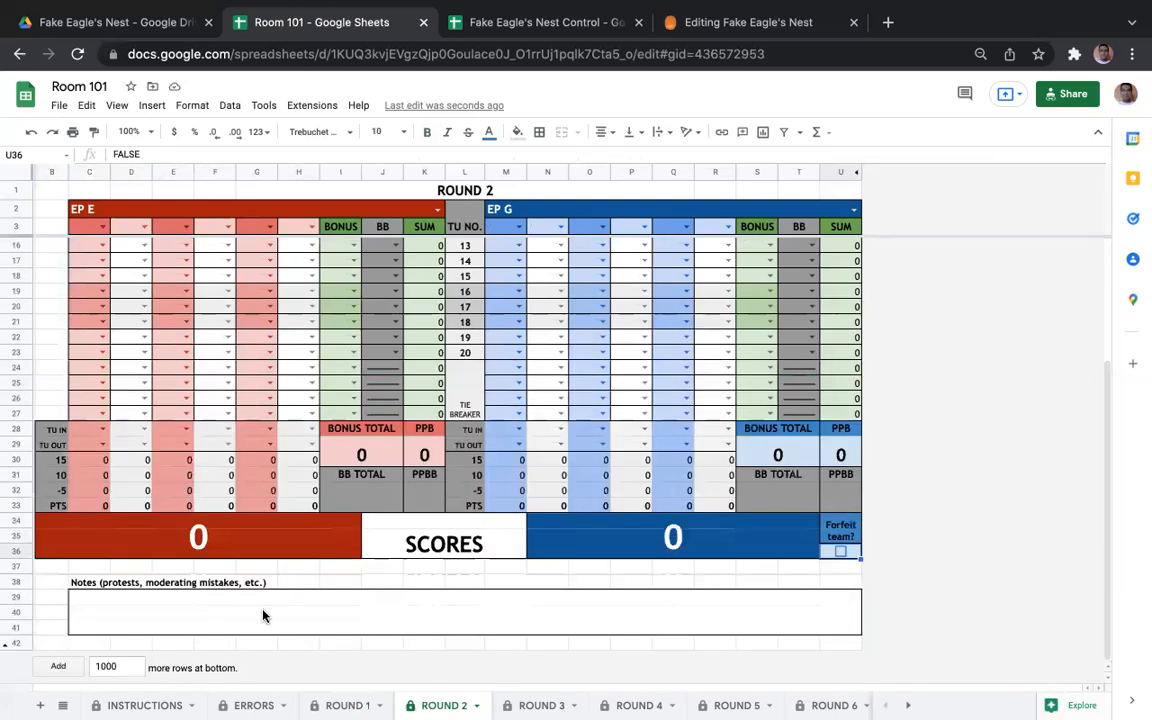
left_click(453, 628)
type("Bye")
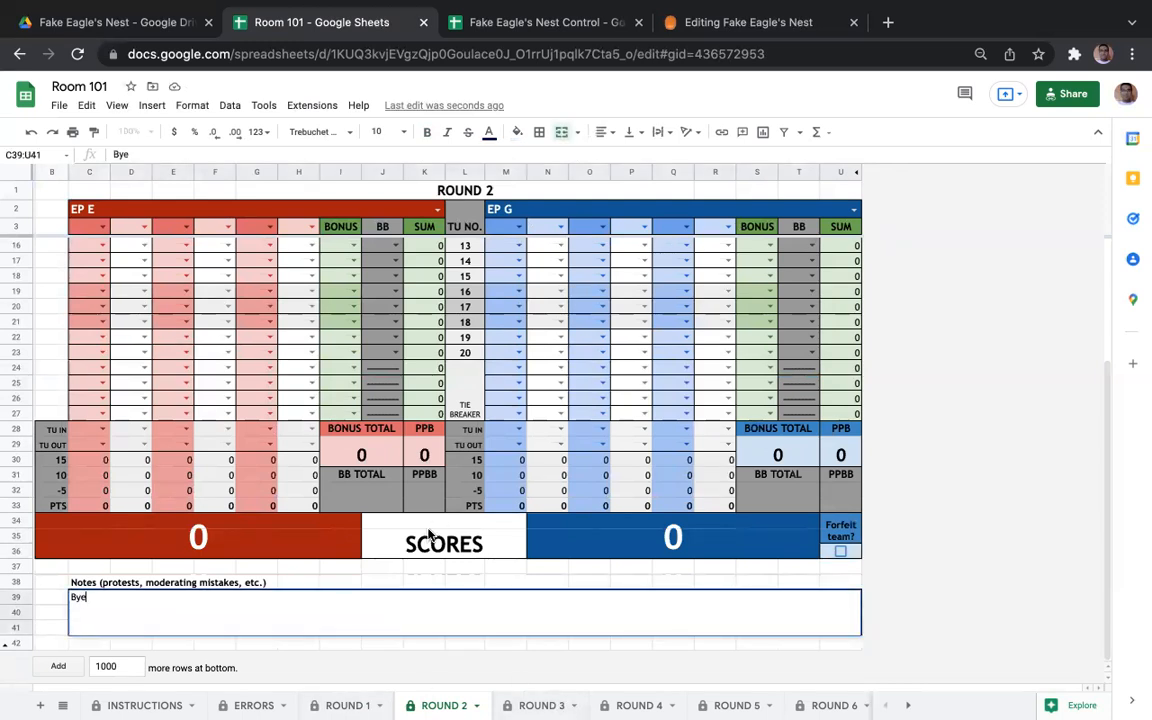
left_click(428, 535)
Step: View the Round 3 sheet and return to the Round 1 sheet
left_click(537, 705)
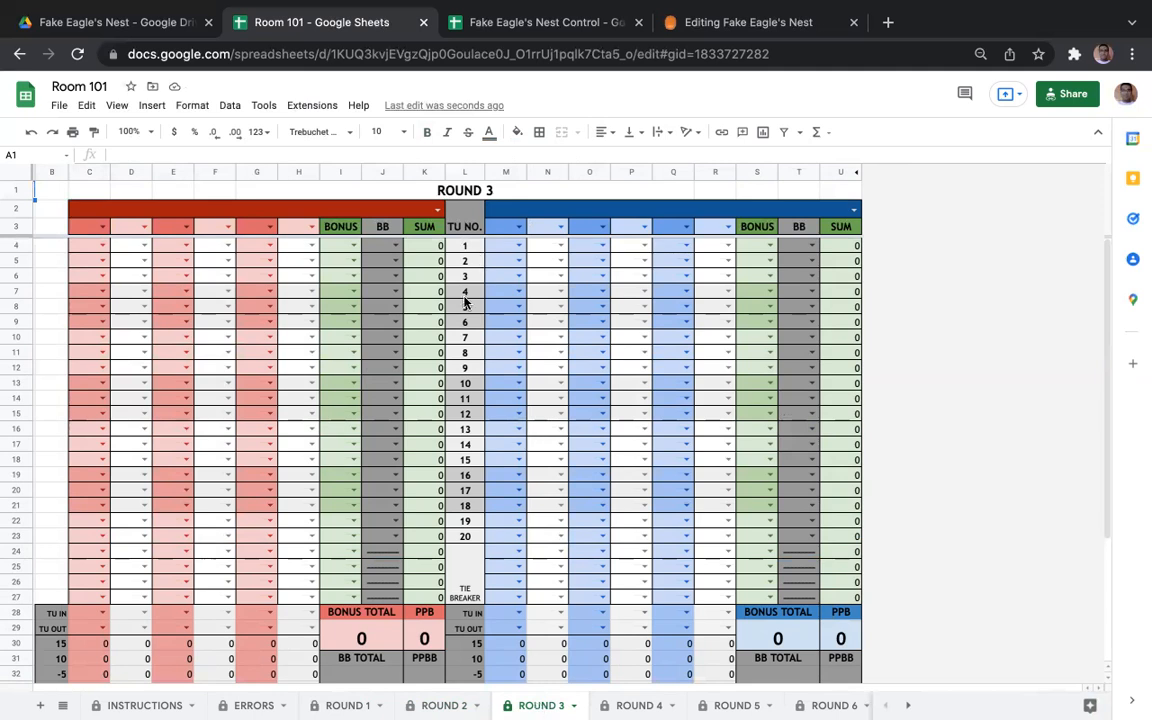
left_click(347, 705)
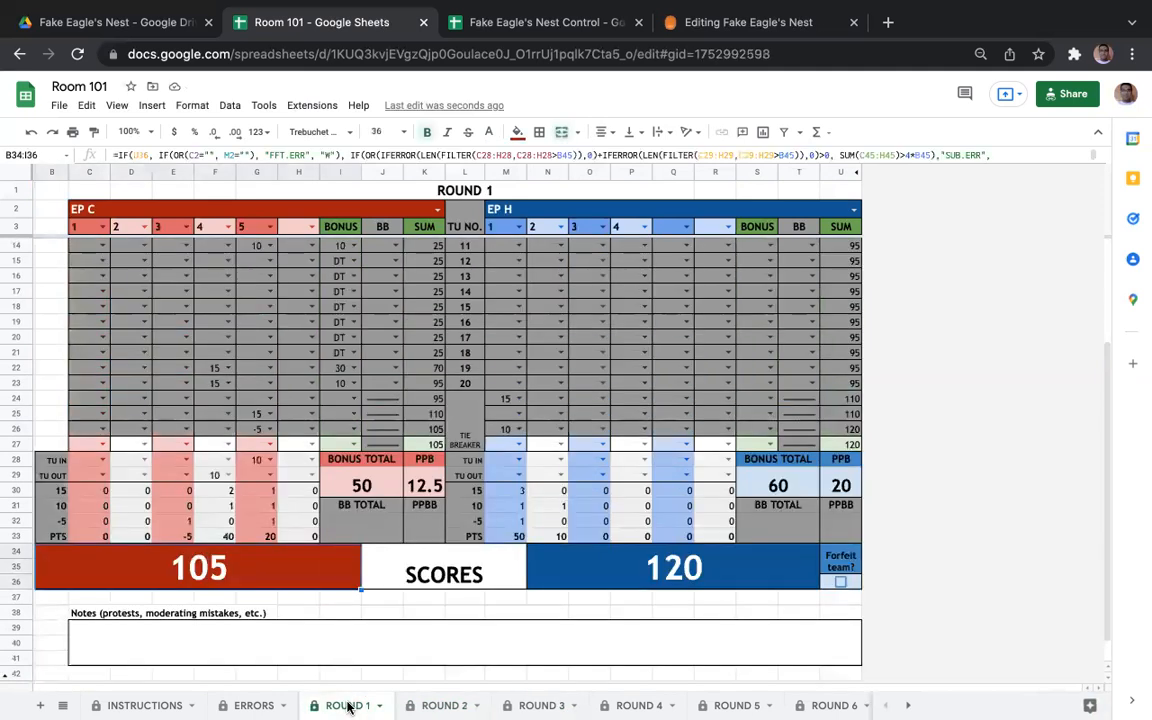